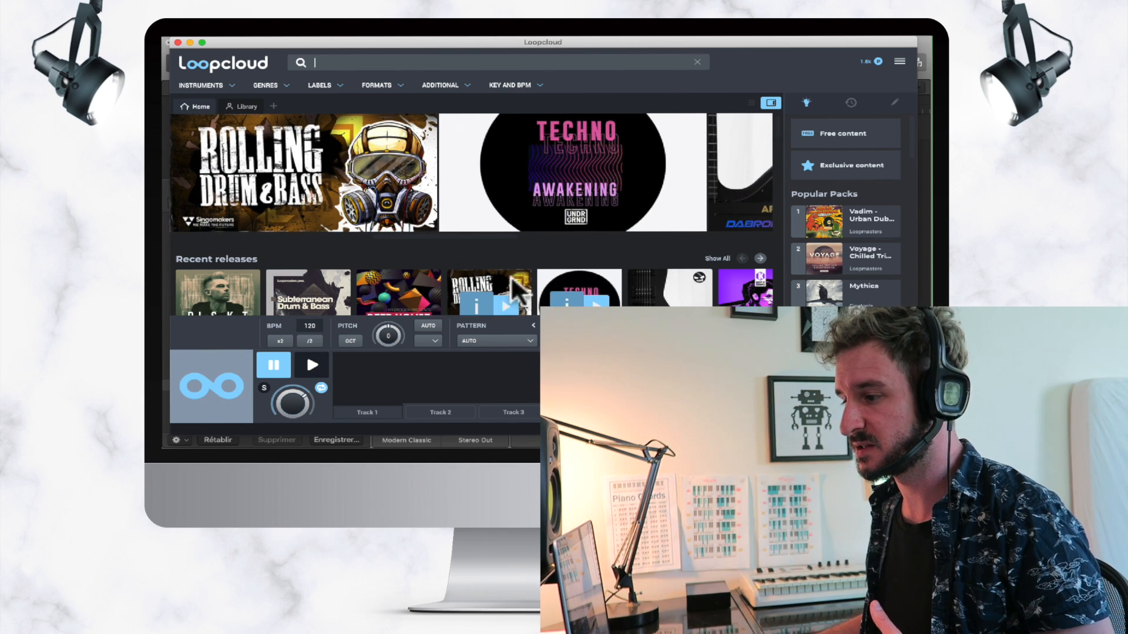
pyautogui.click(249, 104)
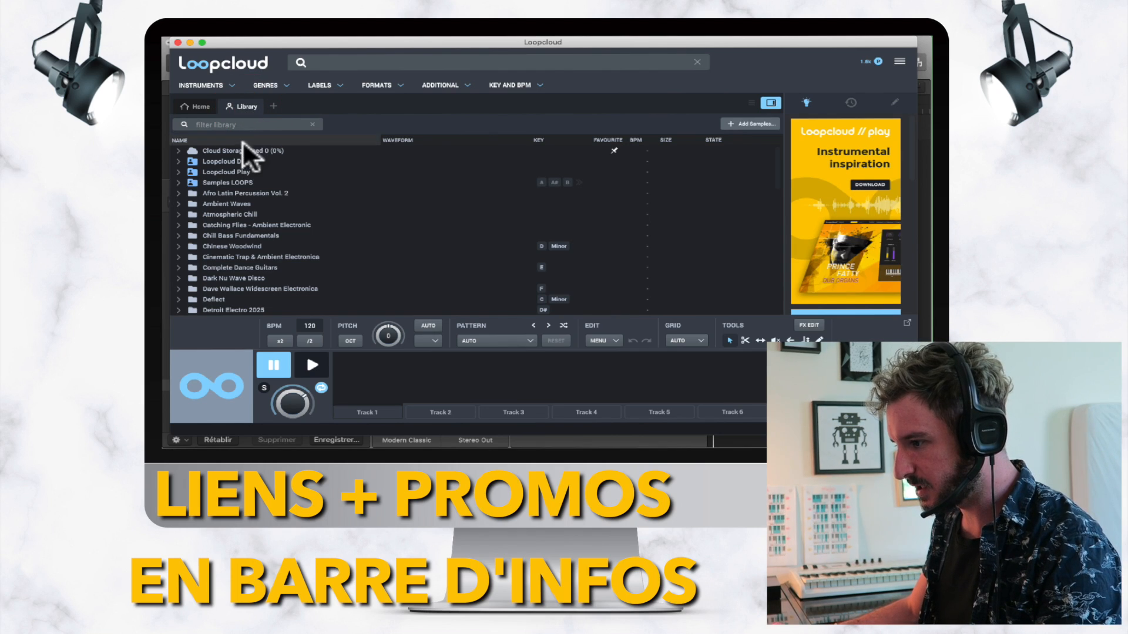
pyautogui.click(199, 107)
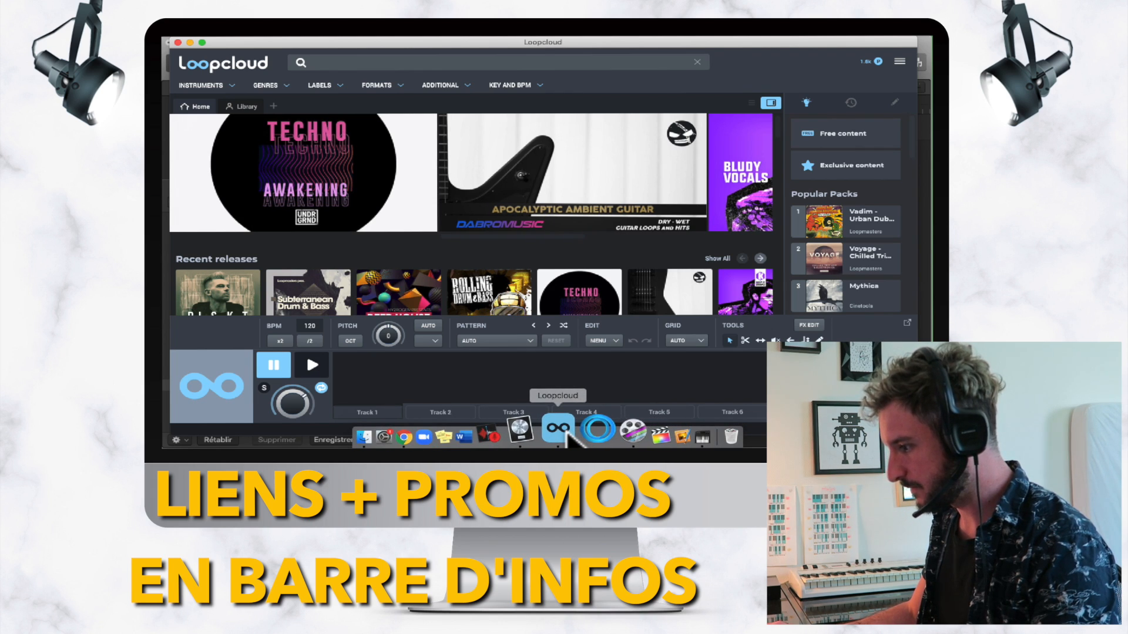
pyautogui.click(566, 432)
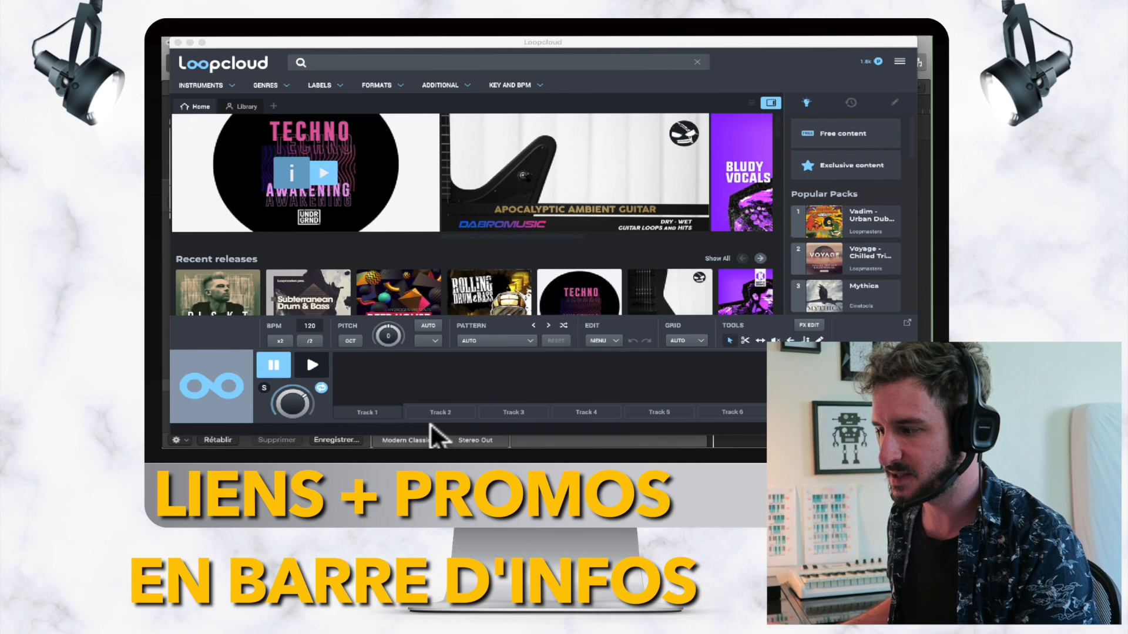
# Open the library and expand Samples LOOPS, its Vengeance folder and the Dirty electro vol 2 pack.
pyautogui.click(238, 105)
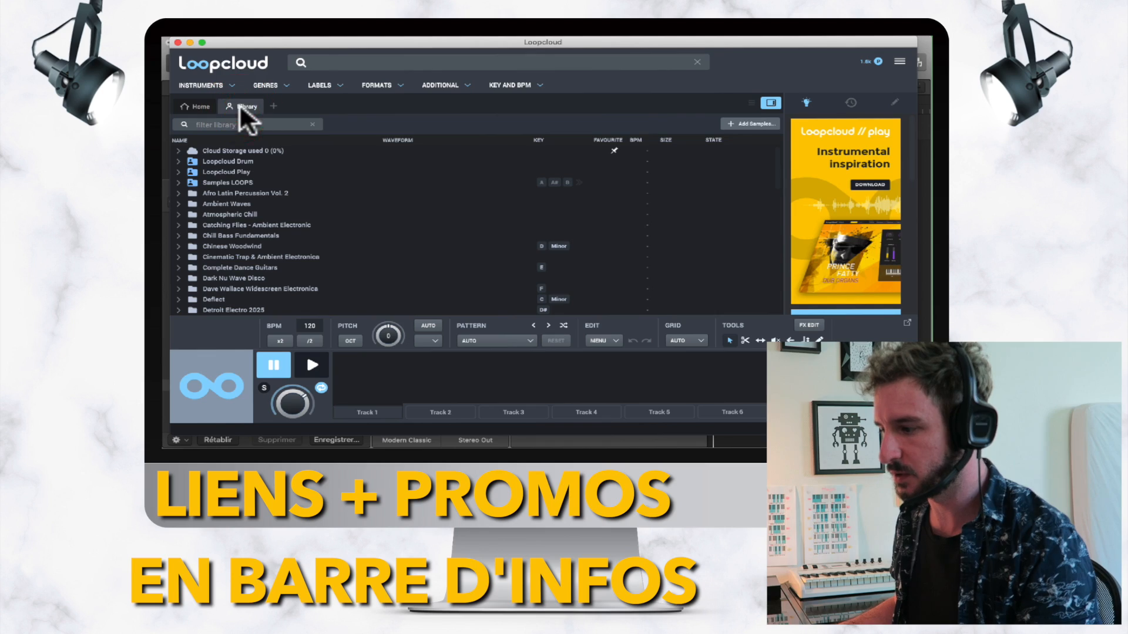
pyautogui.click(177, 182)
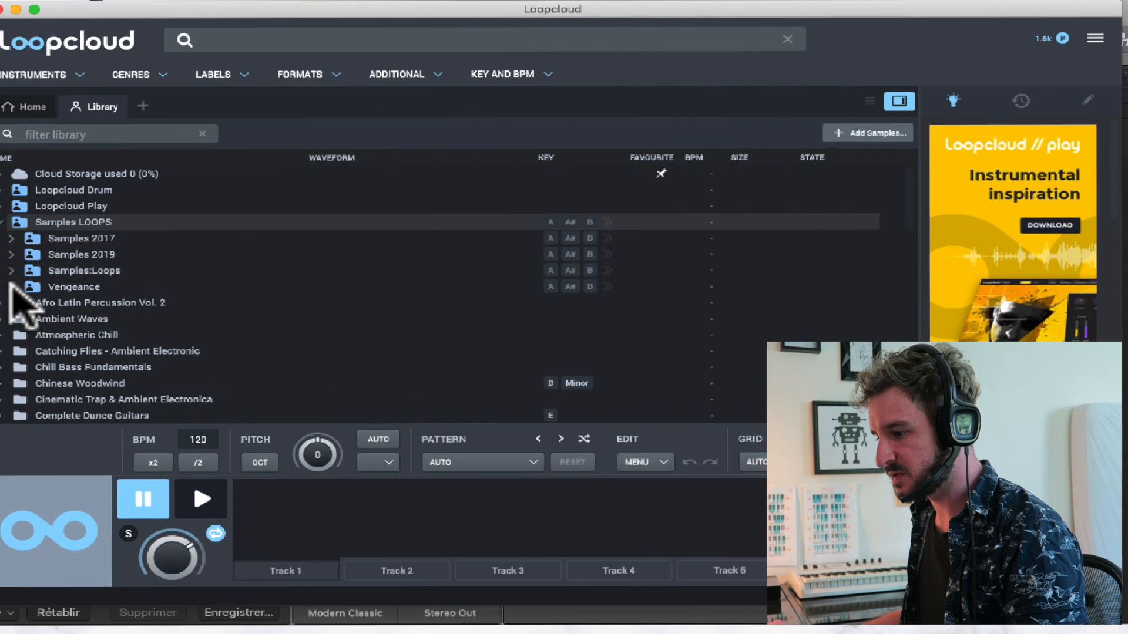
pyautogui.click(62, 282)
pyautogui.scroll(-2, 23, 317)
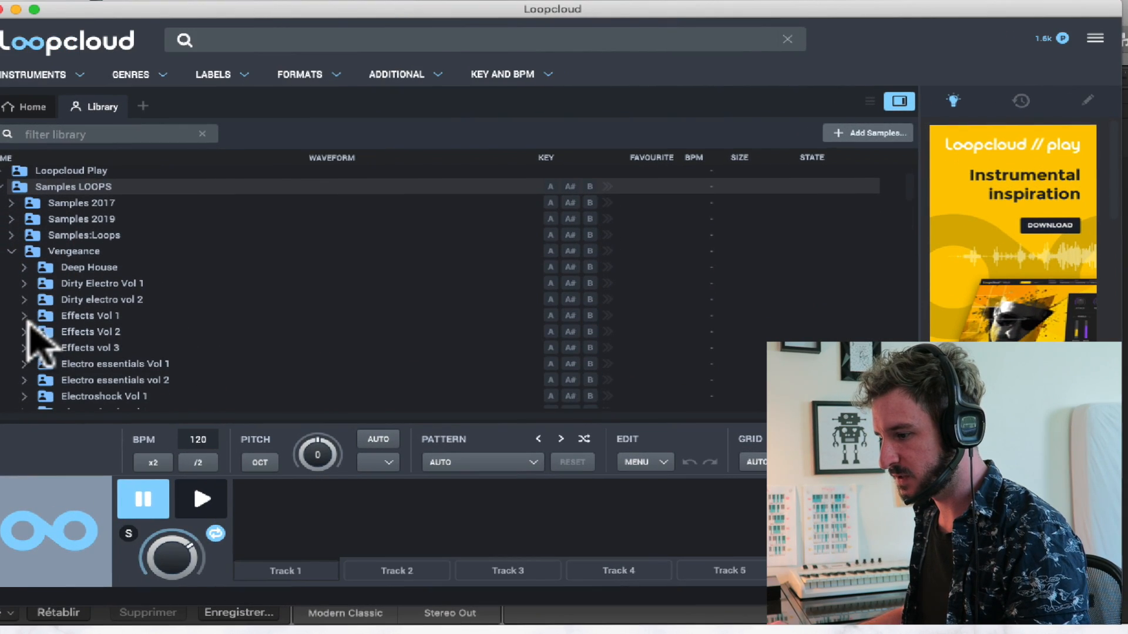
pyautogui.click(24, 300)
pyautogui.scroll(-2, 153, 343)
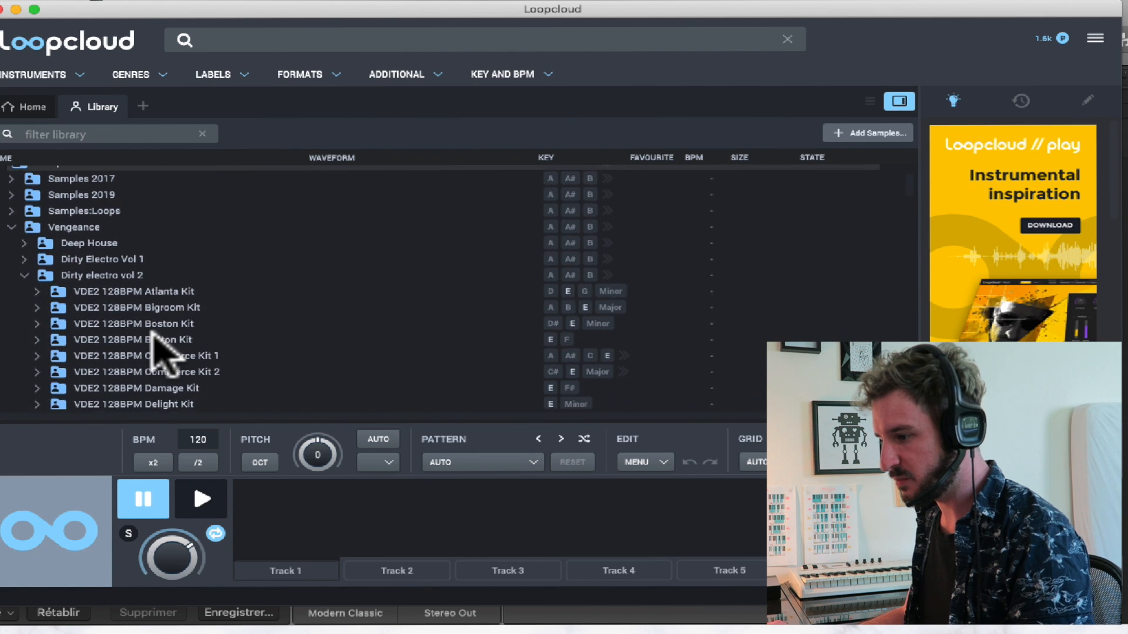
# Expand the VDE2 128BPM Damage Kit folder and look through its samples.
pyautogui.scroll(-3, 159, 341)
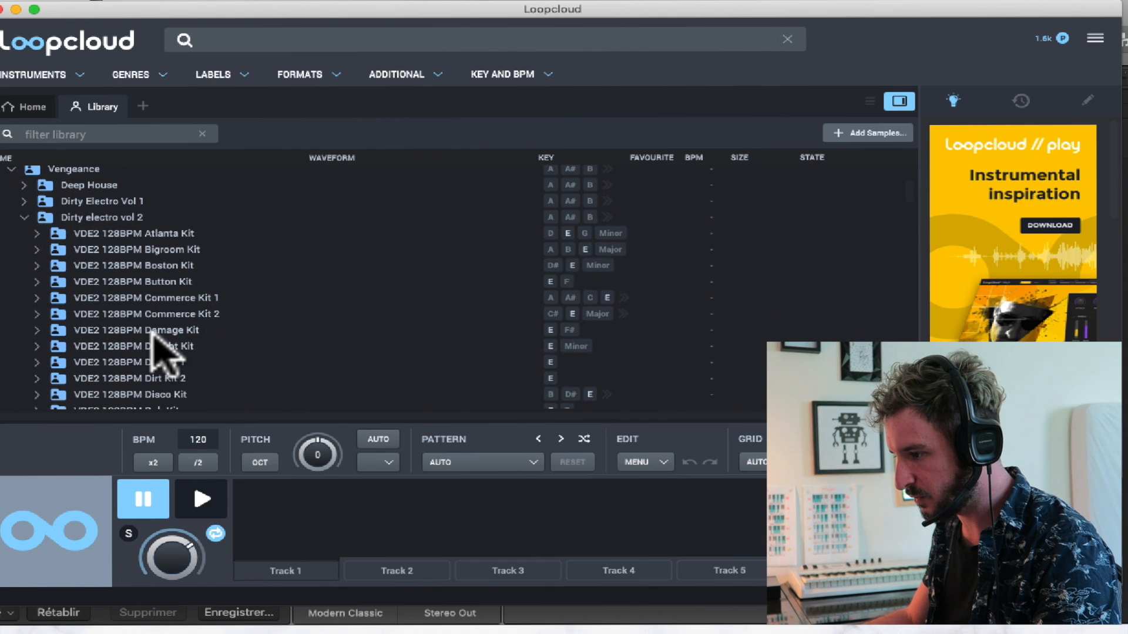
pyautogui.click(37, 330)
pyautogui.scroll(-5, 287, 353)
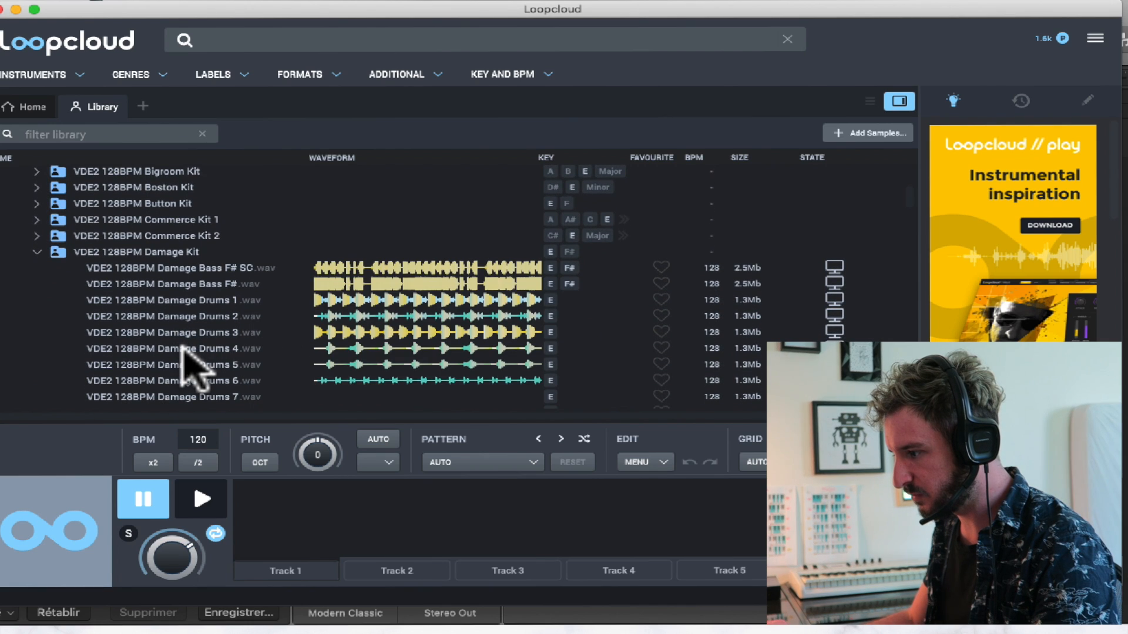
pyautogui.scroll(-2, 186, 352)
pyautogui.scroll(-1, 188, 361)
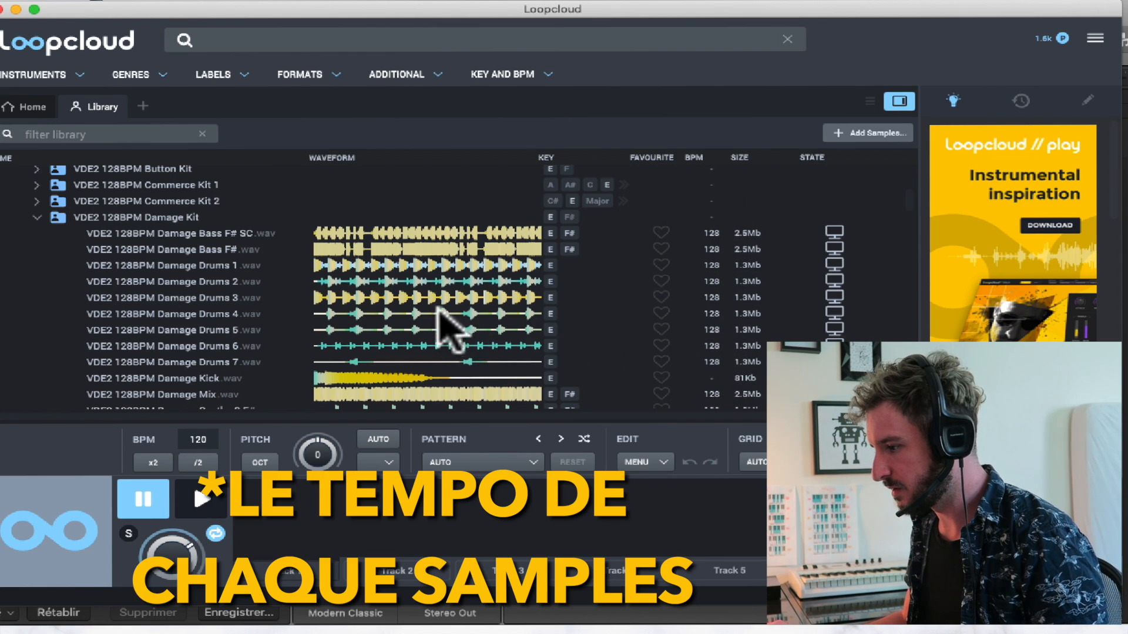
# Load VDE2 128BPM Damage Drums 1.wav, play its preview and pause it.
pyautogui.click(432, 264)
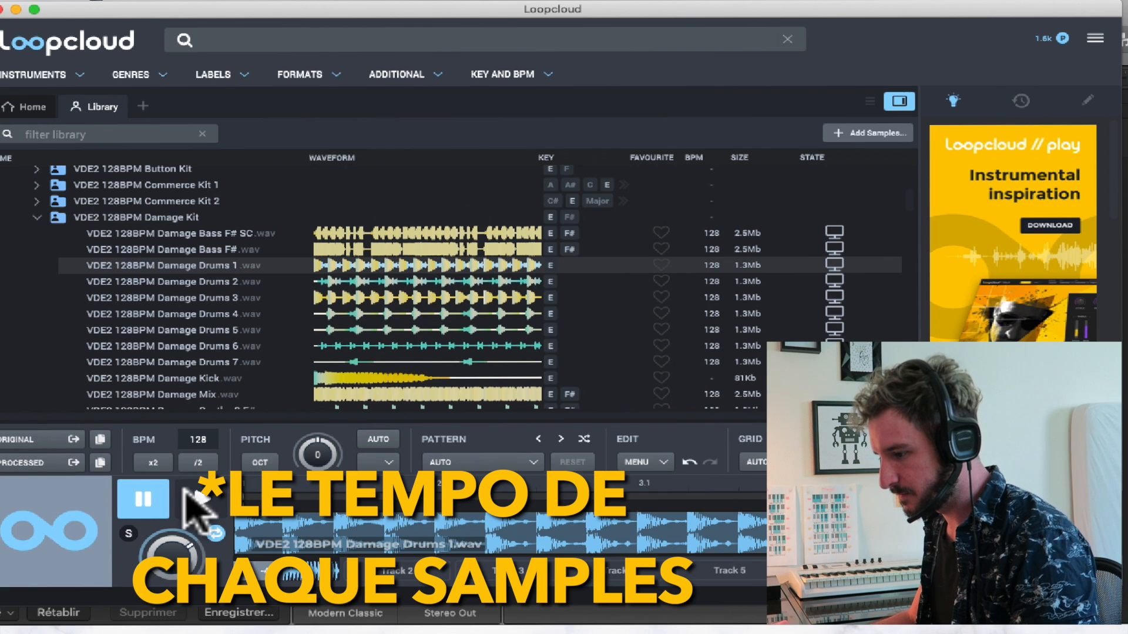
pyautogui.click(203, 502)
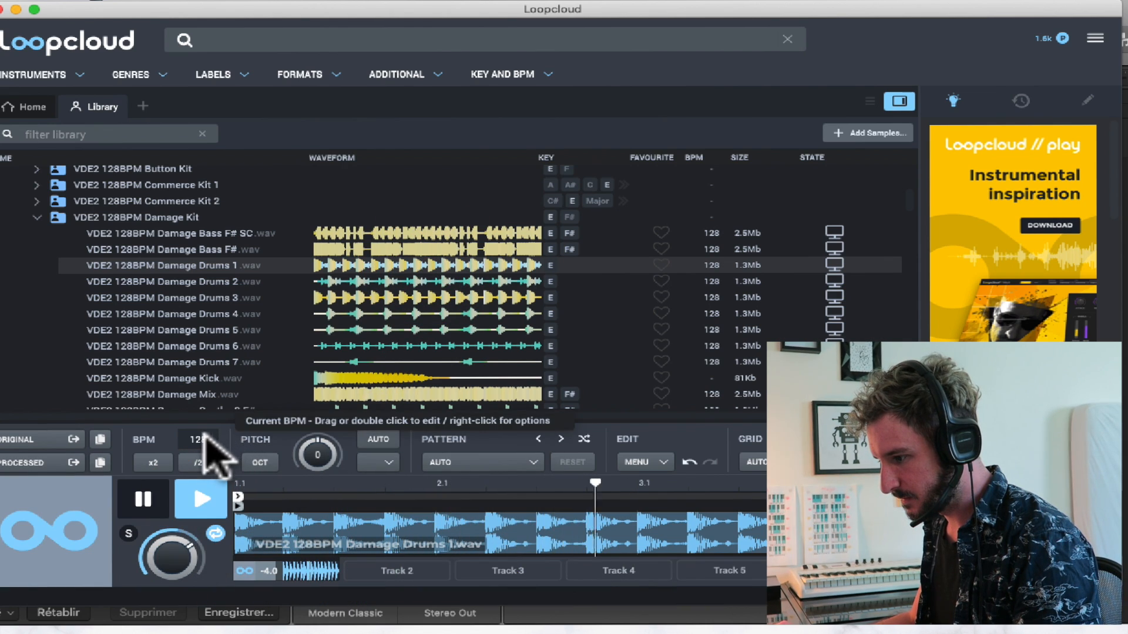
pyautogui.press('space')
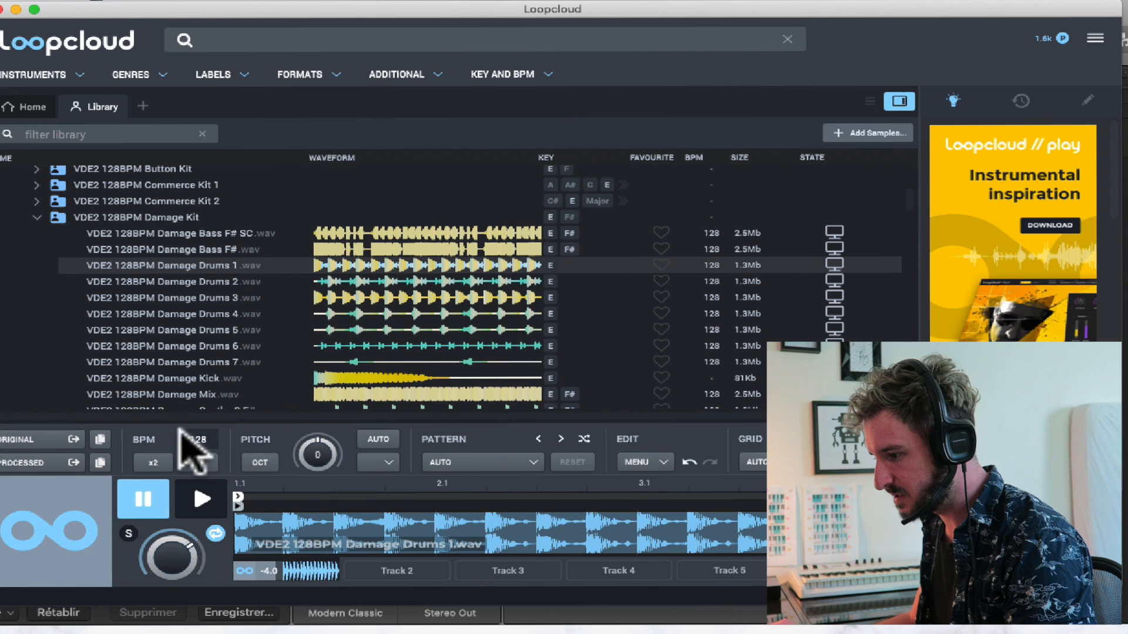
# Load VDE2 128BPM Damage Bass F#.wav, set its target key to C and preview the transposed sample.
pyautogui.click(181, 249)
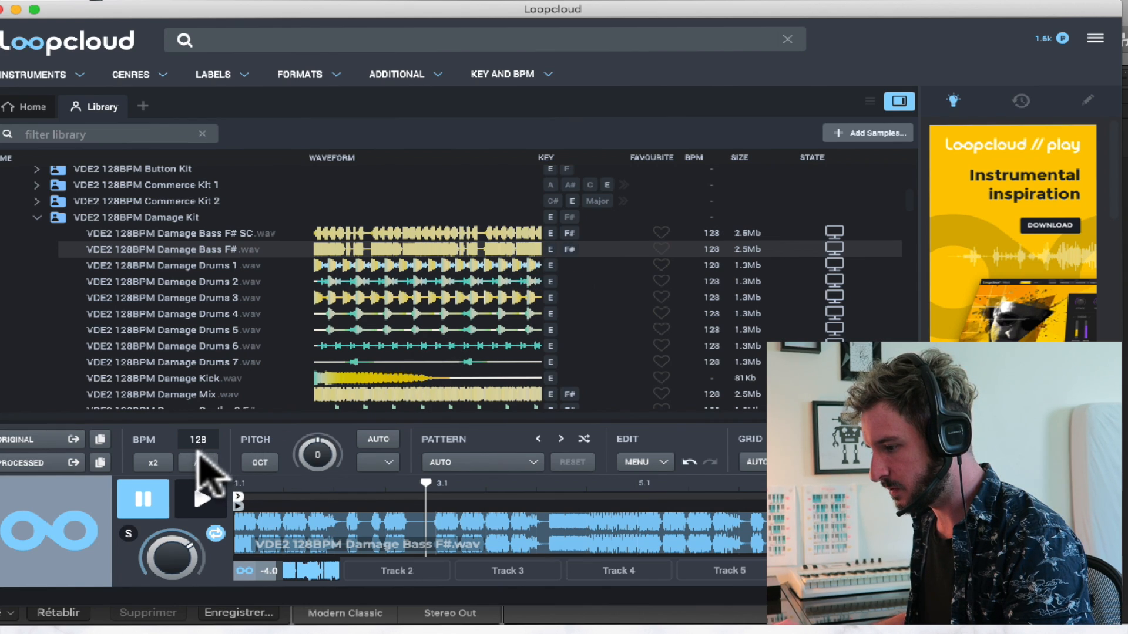
pyautogui.click(381, 461)
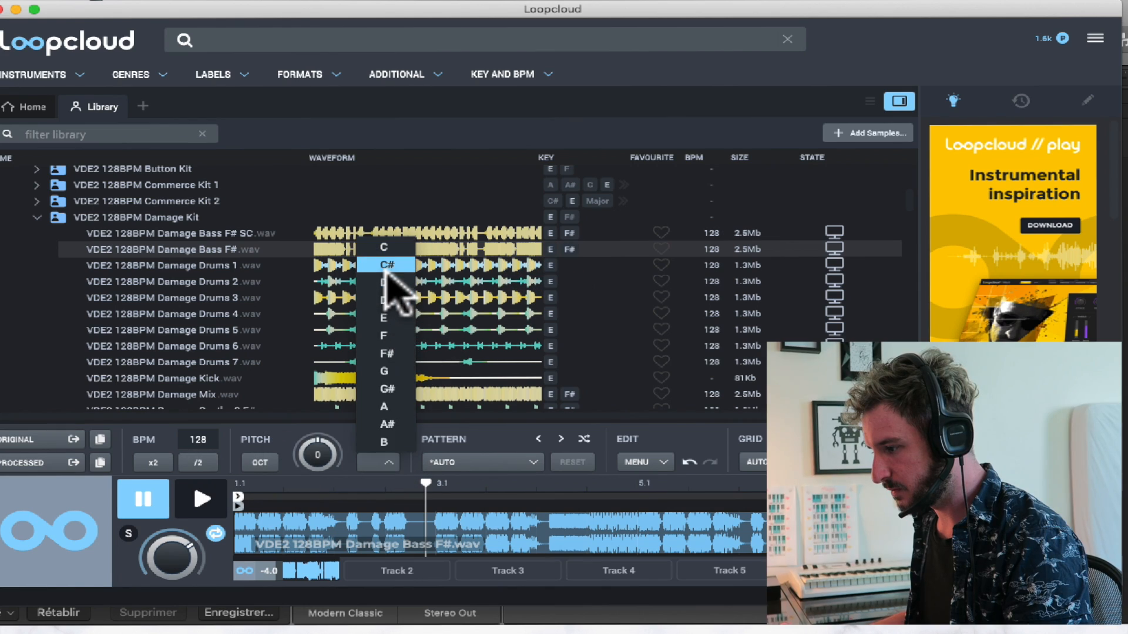
pyautogui.click(384, 248)
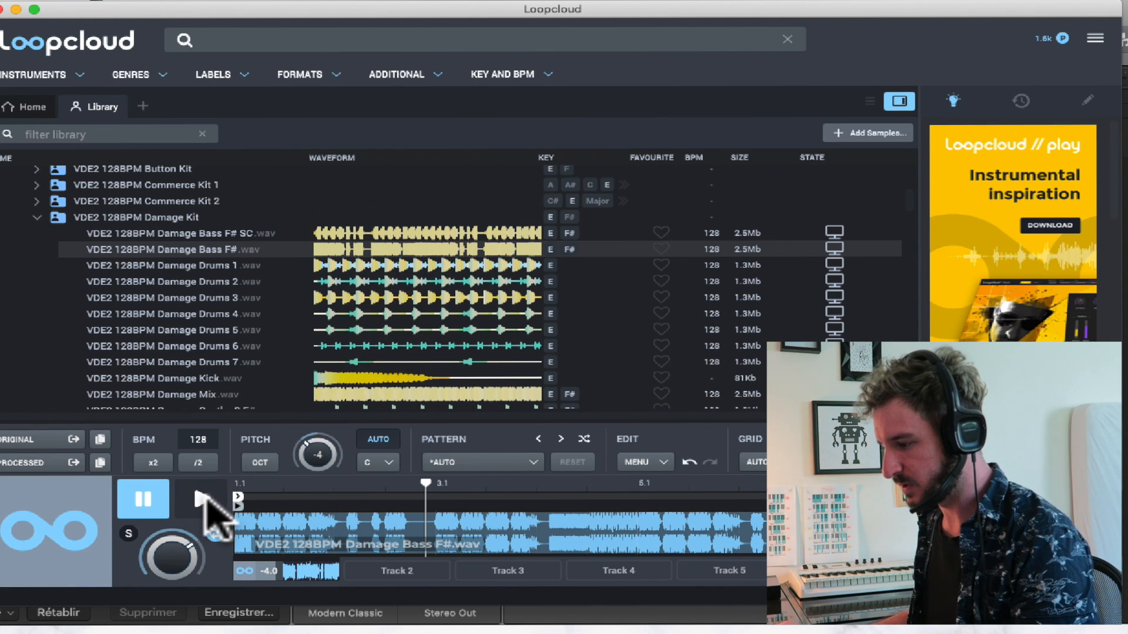
pyautogui.click(201, 499)
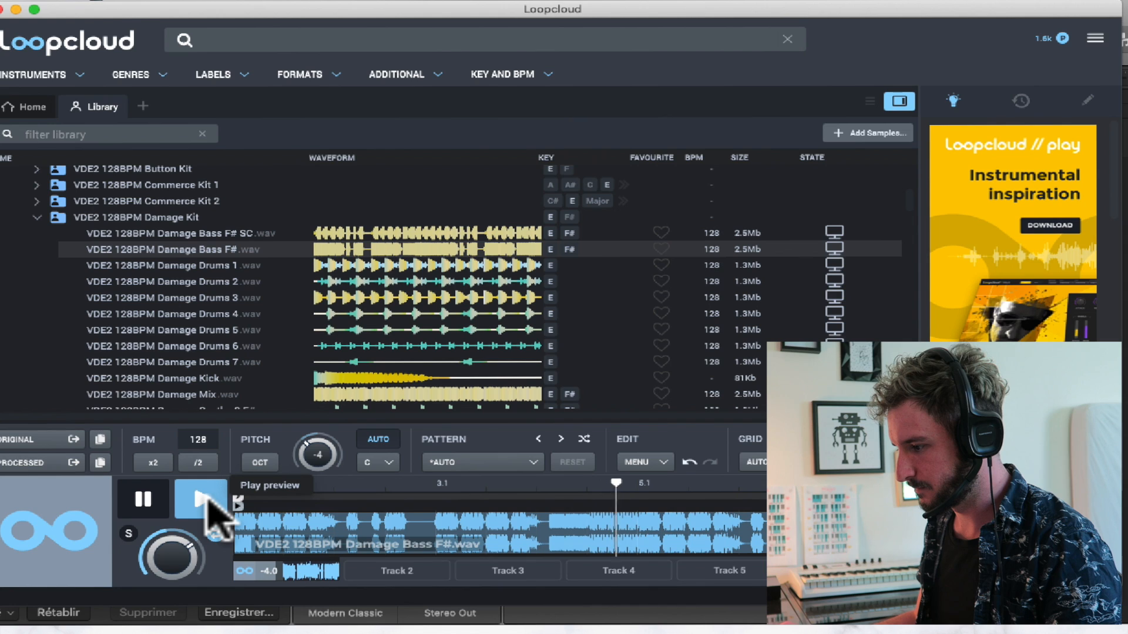
pyautogui.click(144, 501)
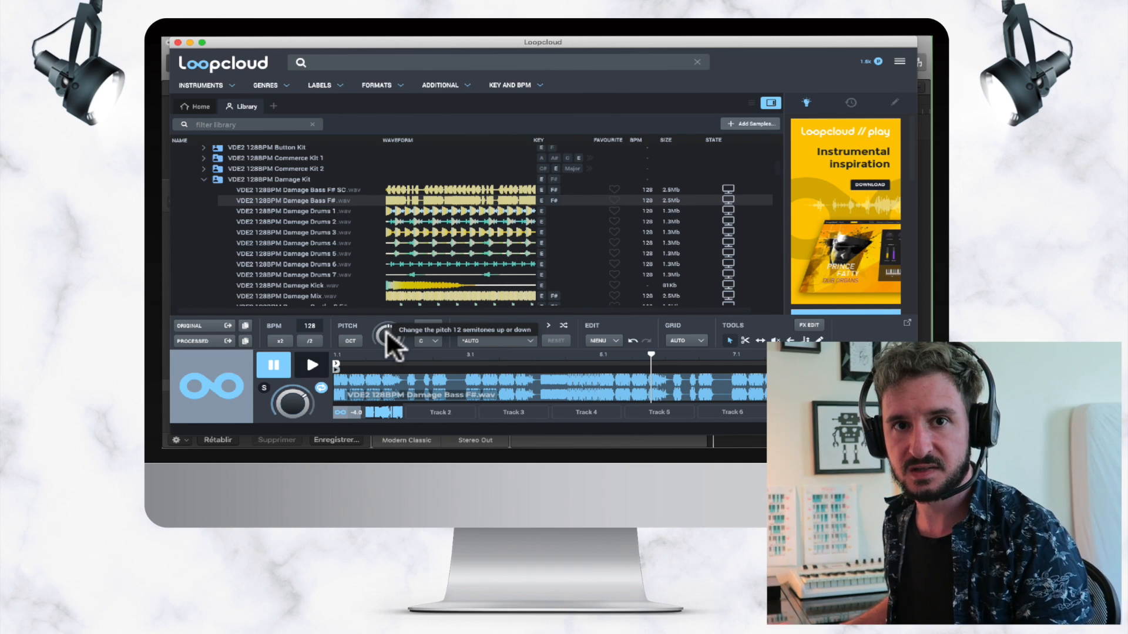
# Preview the Damage Bass F# sample at its original pitch, pause it and close the Damage Kit folder.
pyautogui.click(311, 364)
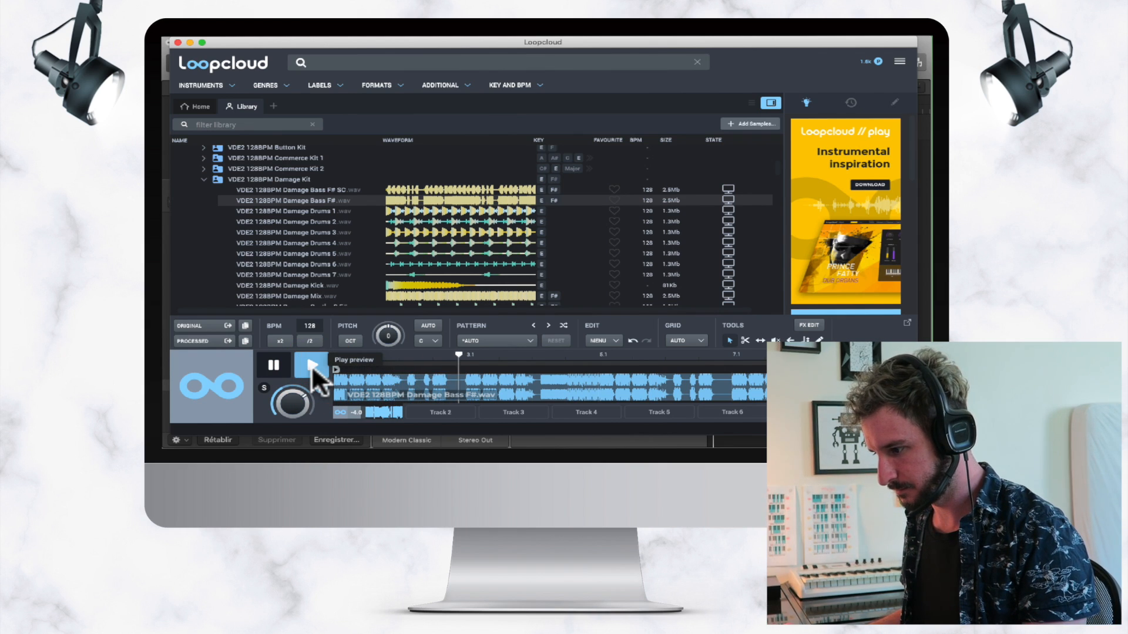
pyautogui.click(278, 363)
pyautogui.click(203, 179)
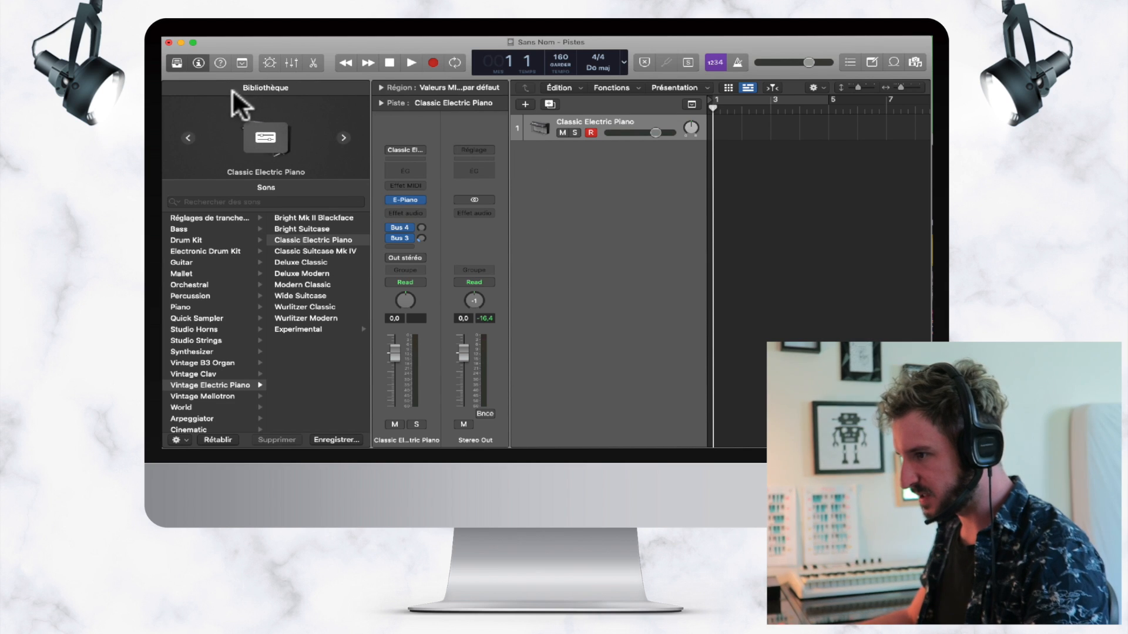
# In Logic Pro X, hide the sound library and remove the Bus 4 and Bus 3 sends from the Classic Electric Piano track.
pyautogui.click(177, 62)
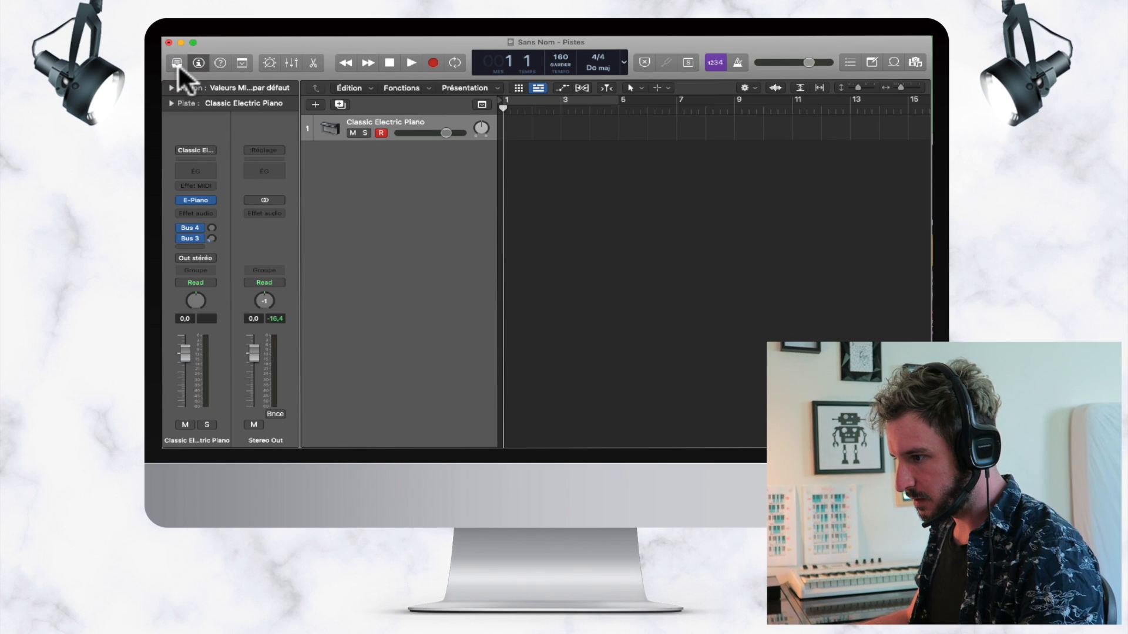
pyautogui.click(197, 227)
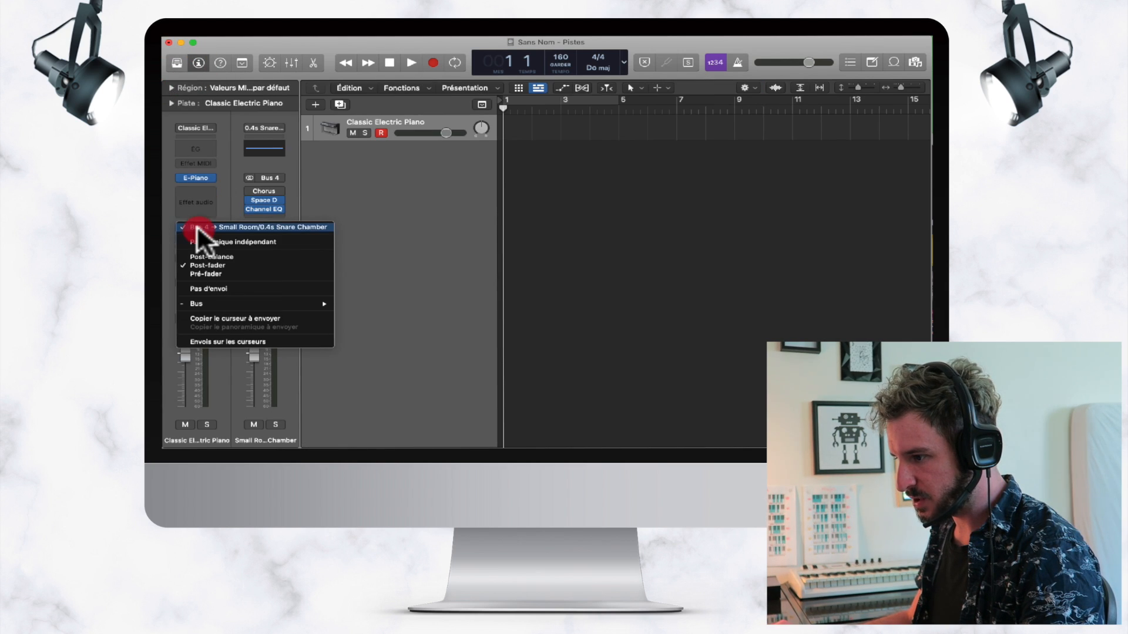
pyautogui.click(221, 288)
pyautogui.moveTo(194, 237); pyautogui.dragTo(209, 300)
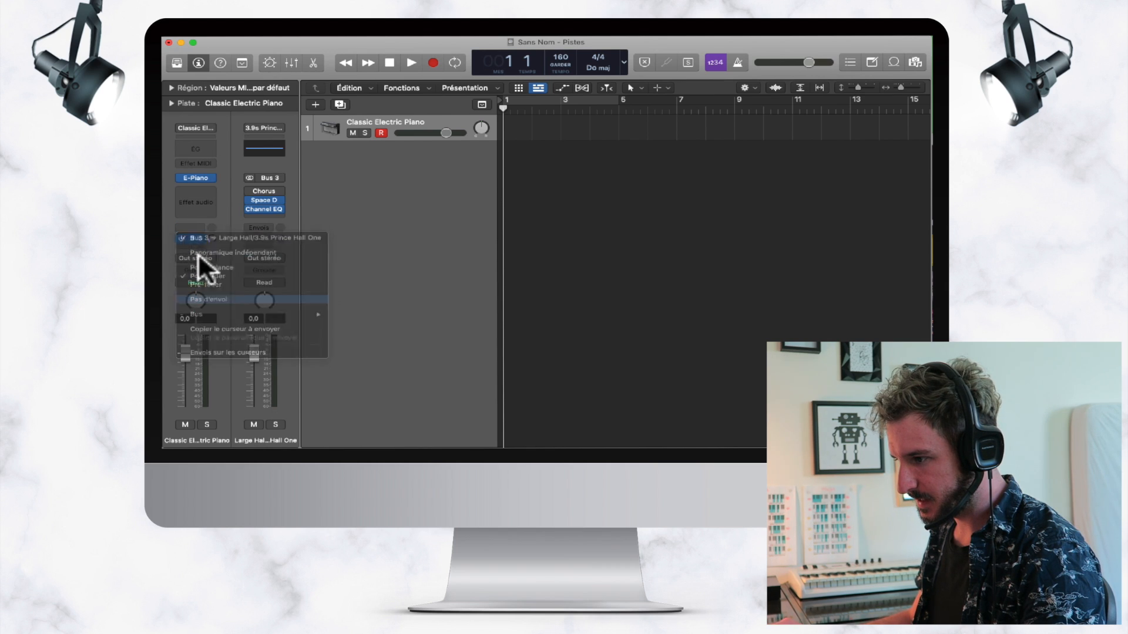
# Replace the track's E-Piano instrument with the stereo Loopcloud plug-in from the Loopmasters AU instruments and hide the plug-in window.
pyautogui.moveTo(210, 216); pyautogui.dragTo(473, 361)
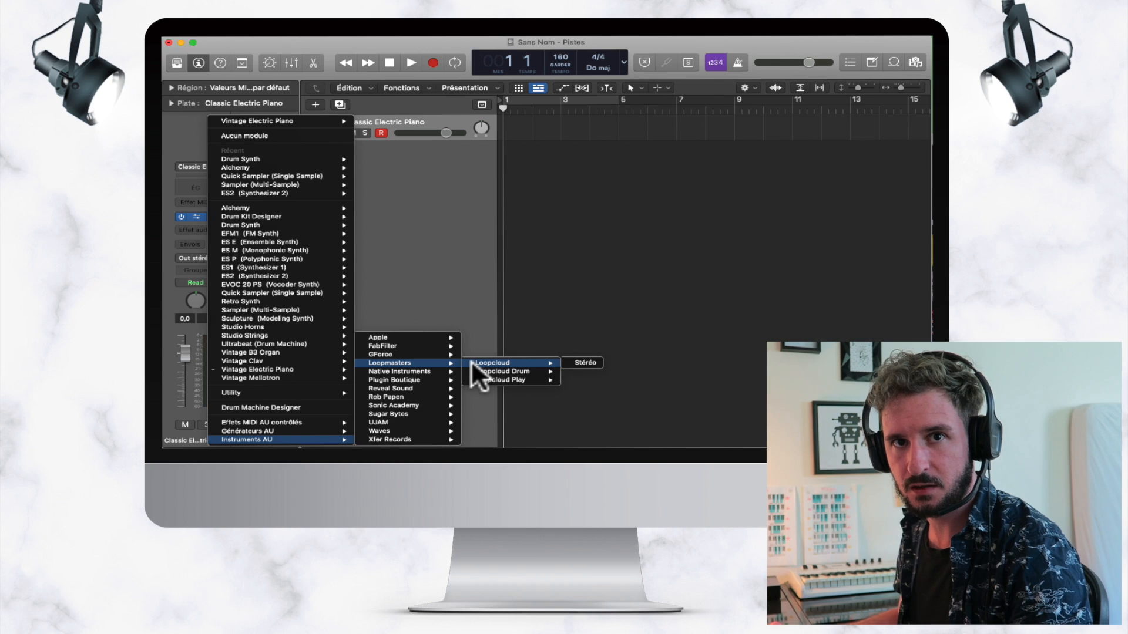
pyautogui.moveTo(471, 360); pyautogui.dragTo(564, 361)
pyautogui.click(532, 300)
pyautogui.click(413, 173)
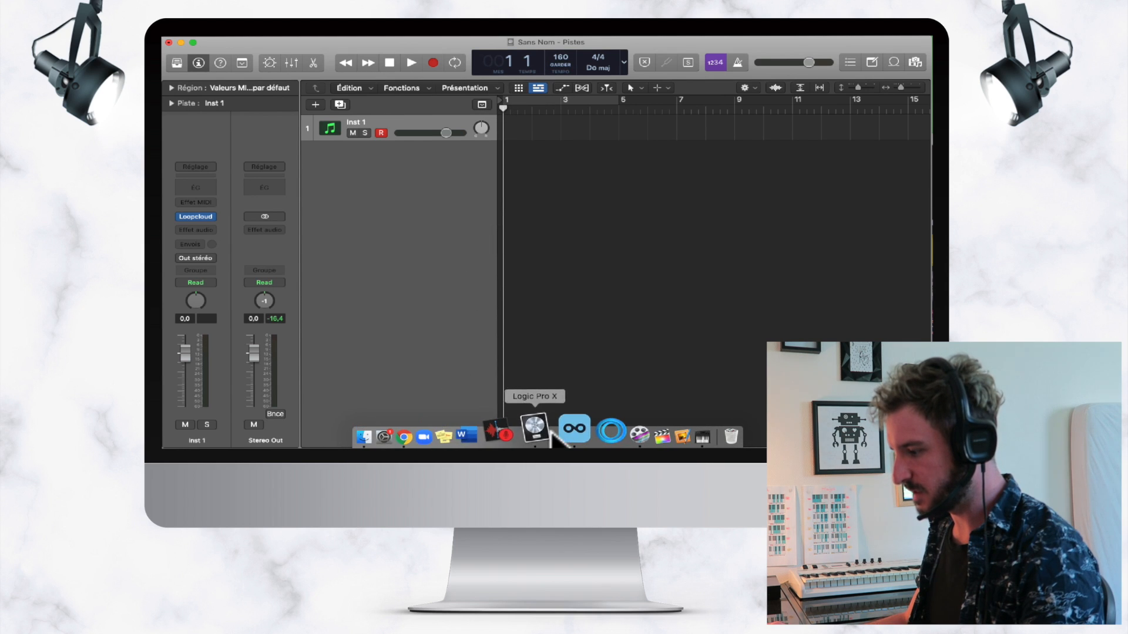
# Switch from Logic Pro X to the Loopcloud app and reposition its window so the Chill trap results and the player are accessible.
pyautogui.click(560, 435)
pyautogui.moveTo(470, 141); pyautogui.dragTo(366, 47)
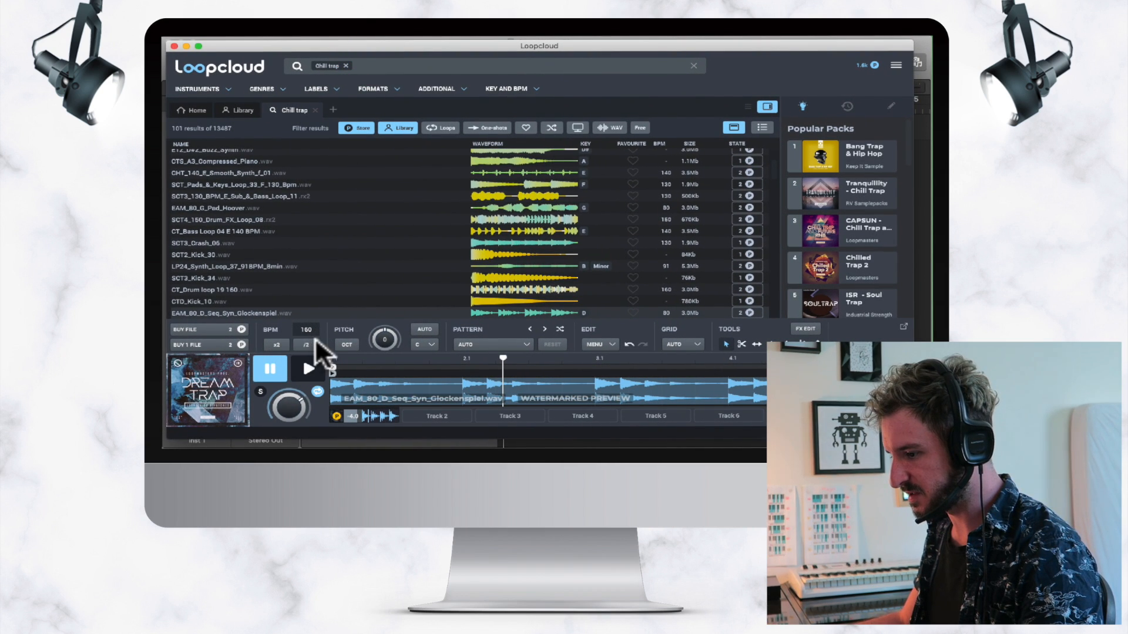
pyautogui.moveTo(228, 51); pyautogui.dragTo(265, 171)
pyautogui.click(397, 145)
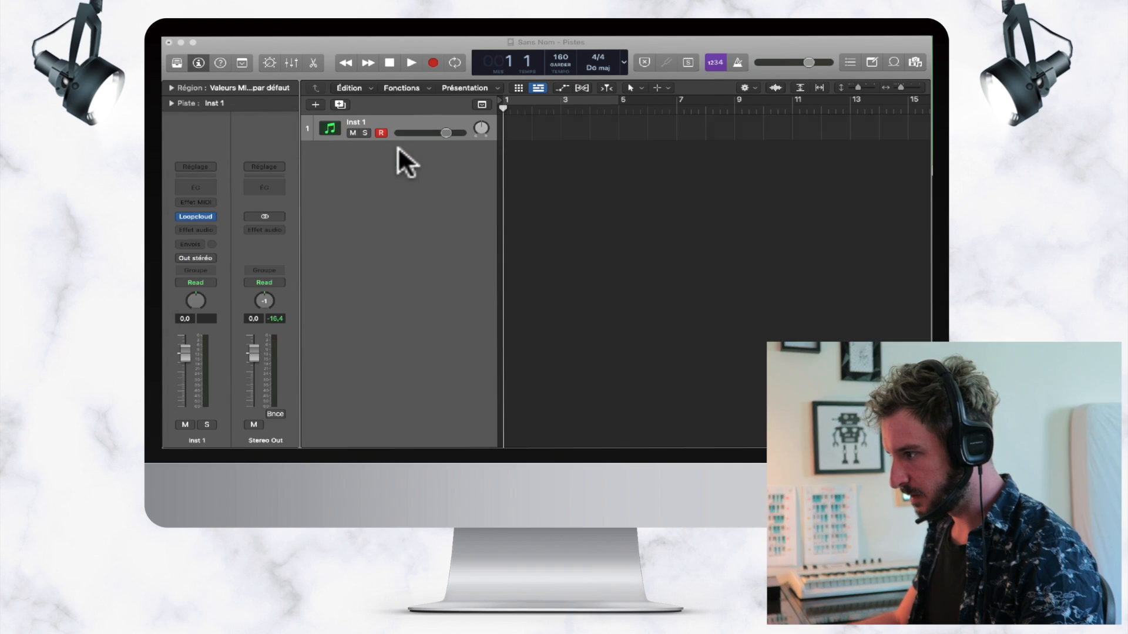
pyautogui.click(558, 432)
pyautogui.moveTo(611, 169); pyautogui.dragTo(608, 50)
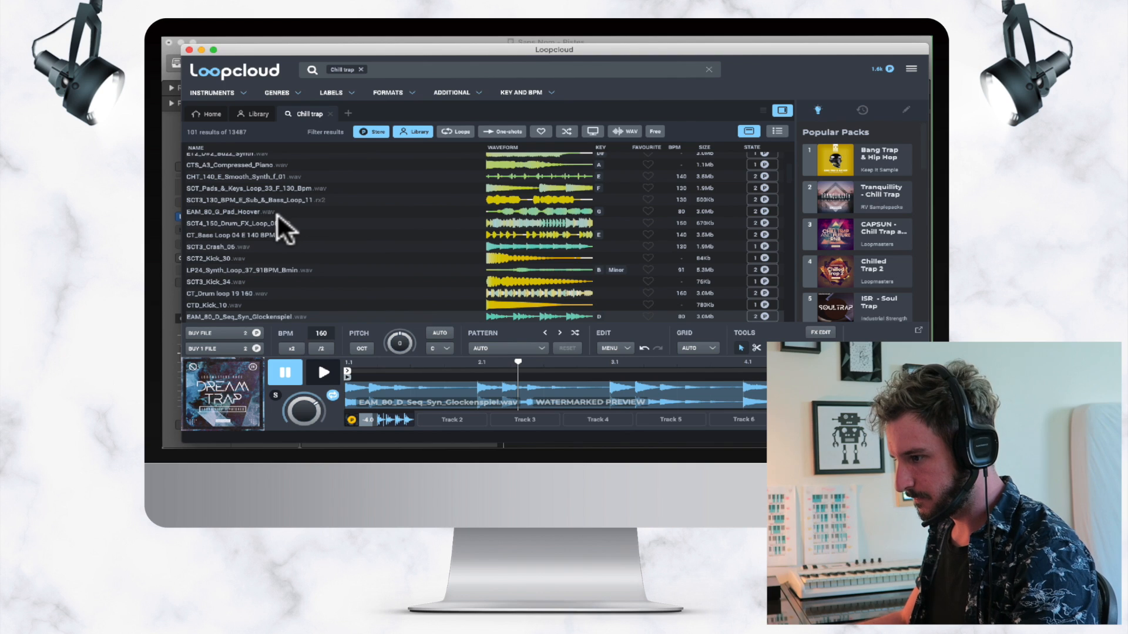
# Preview CHT_140_D_Epic_Kicks, SCT2_Drum_Loop_50_130_BPM and ILL_140_Yo_Drums_1 from the Chill trap results.
pyautogui.scroll(-5, 277, 213)
pyautogui.click(285, 256)
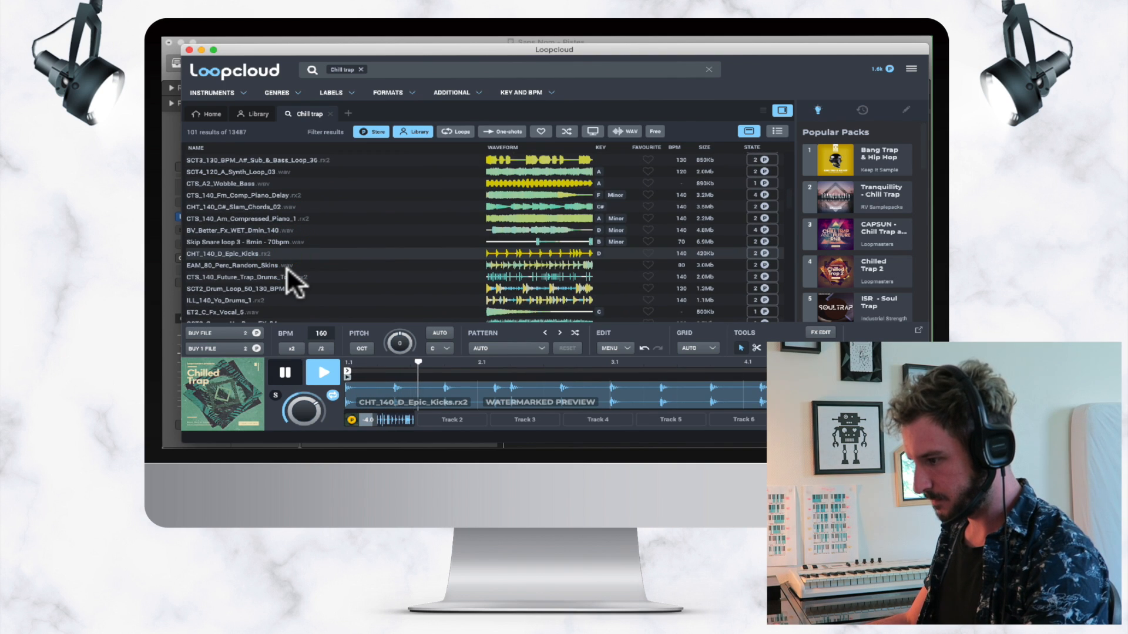
pyautogui.scroll(-1, 286, 266)
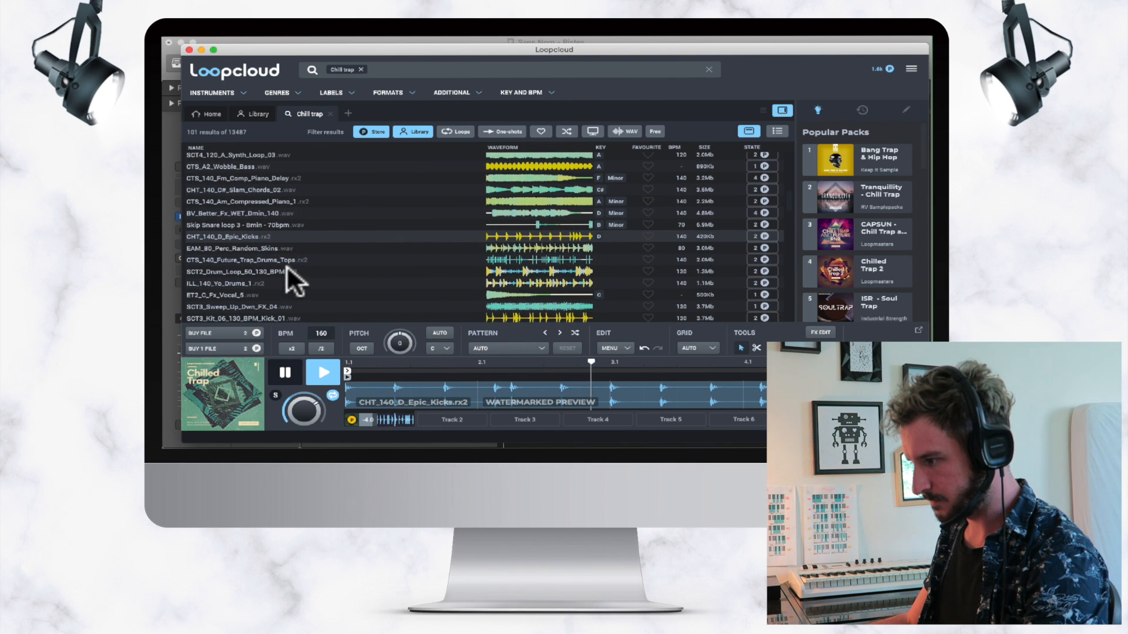
pyautogui.click(287, 268)
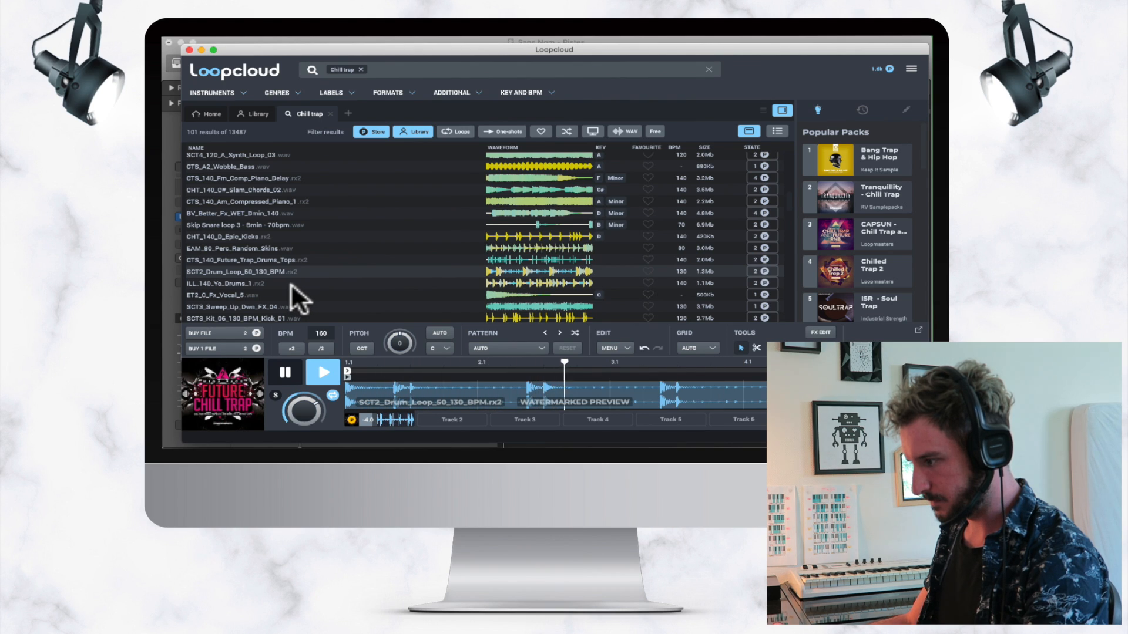
pyautogui.click(292, 281)
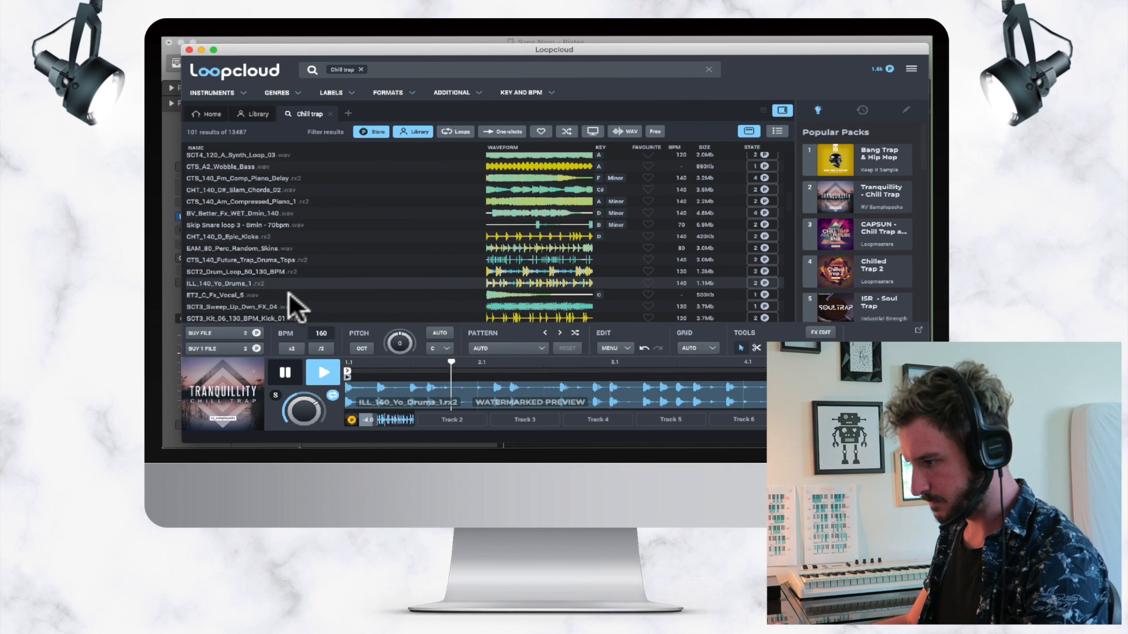
# Preview the SCT3_Kit_06_130_BPM_Kick_01 sample and buy that single file.
pyautogui.click(288, 292)
pyautogui.press('Down')
pyautogui.press('Down')
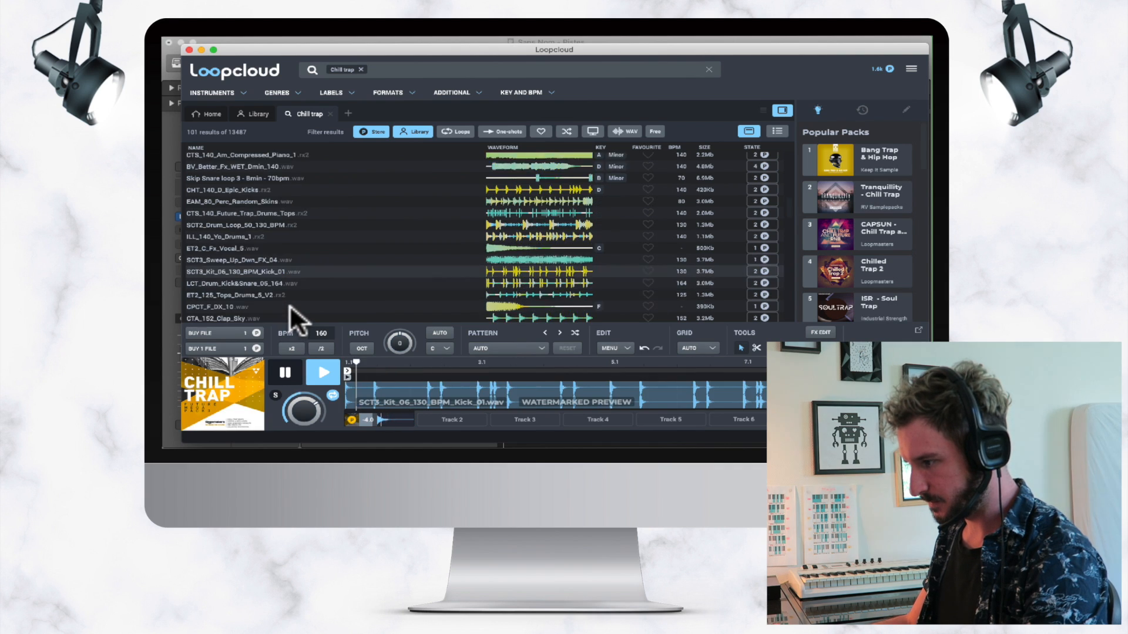
pyautogui.scroll(-1, 290, 304)
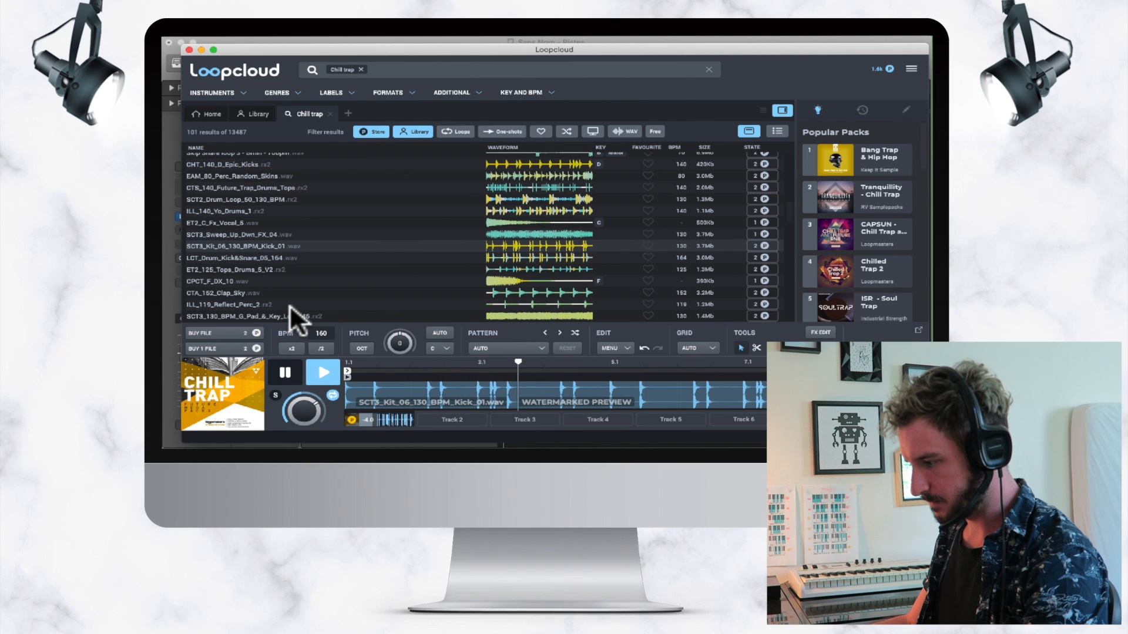
pyautogui.click(242, 346)
pyautogui.click(241, 346)
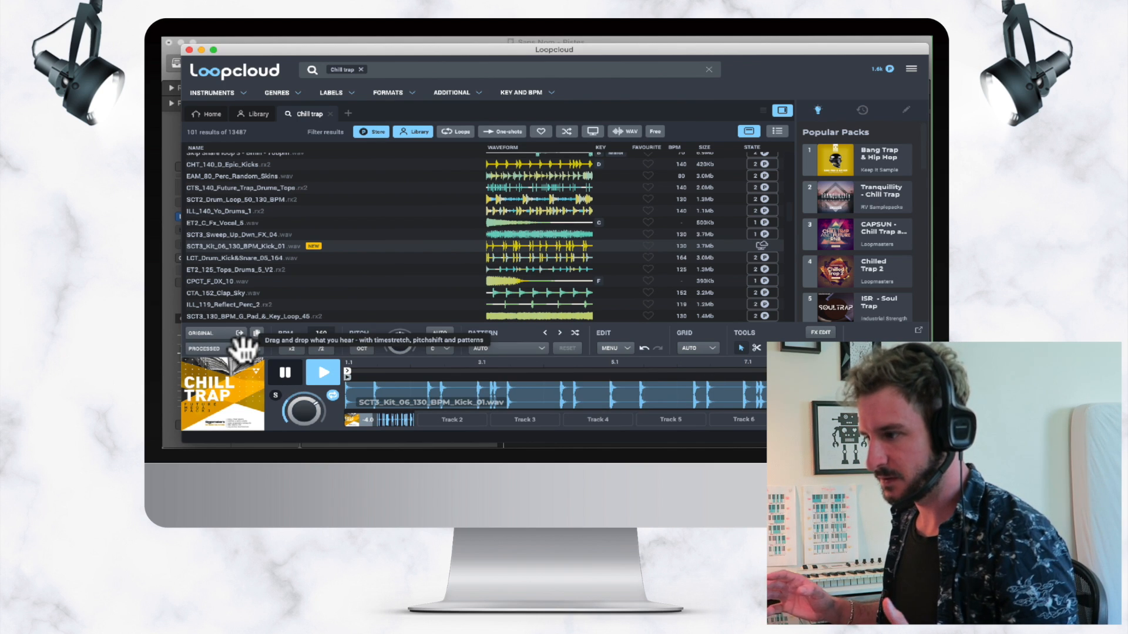
# Shrink and reposition the Loopcloud window to expose Logic's arrangement, and place the processed SCT3_Kit_06_130_BPM_Kick_01 there at bar 7.
pyautogui.press('space')
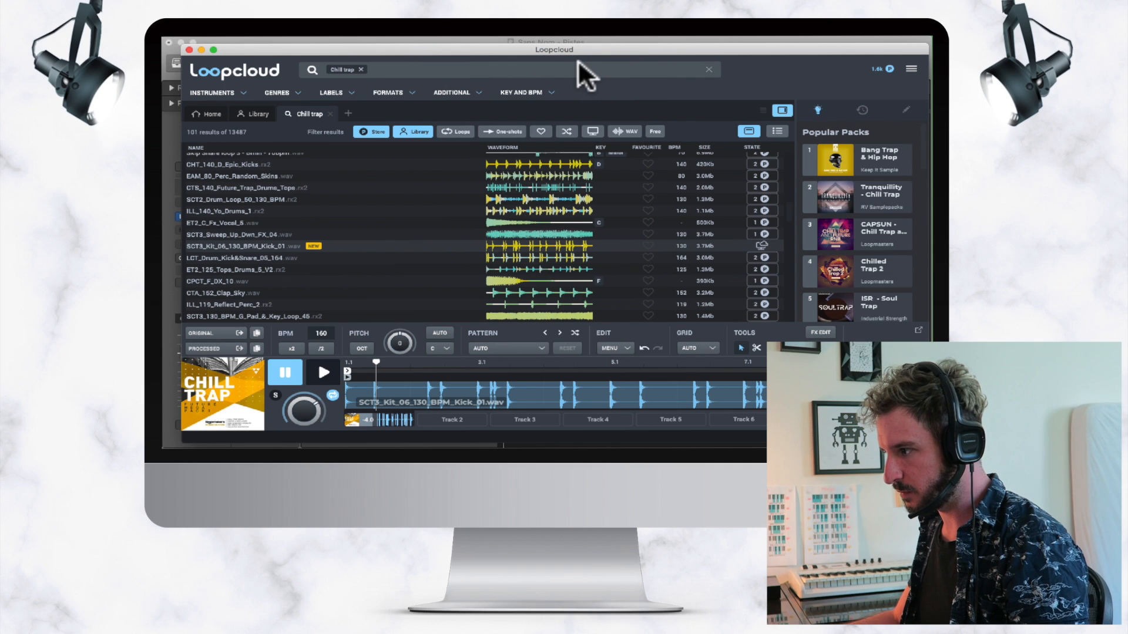
pyautogui.moveTo(580, 49); pyautogui.dragTo(816, 54)
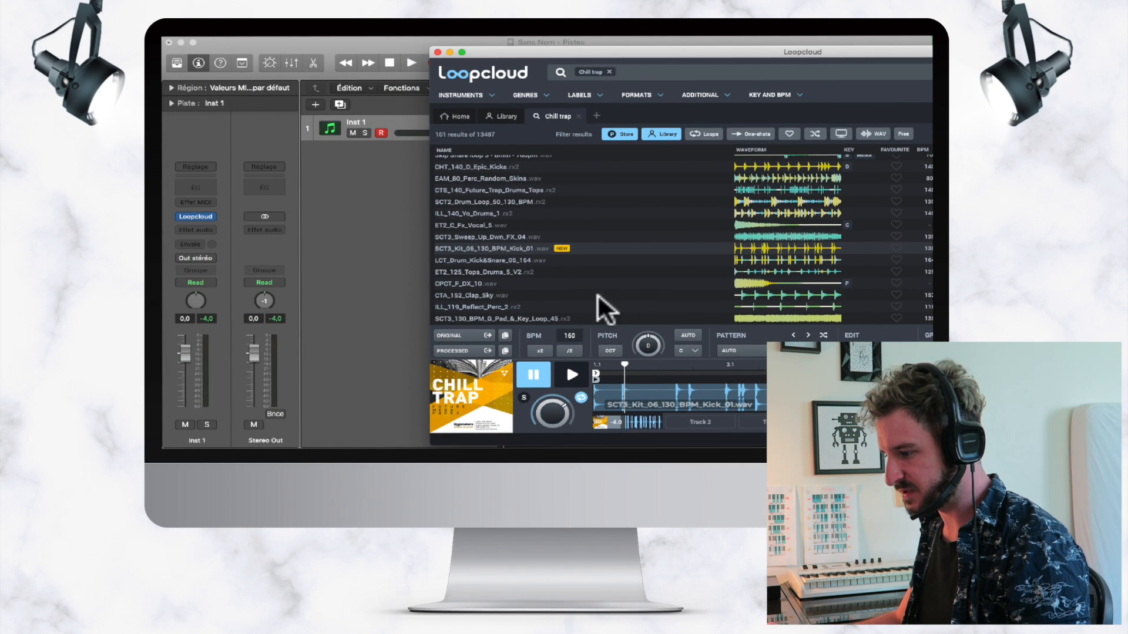
pyautogui.moveTo(489, 351); pyautogui.dragTo(396, 183)
pyautogui.moveTo(561, 71); pyautogui.dragTo(316, 67)
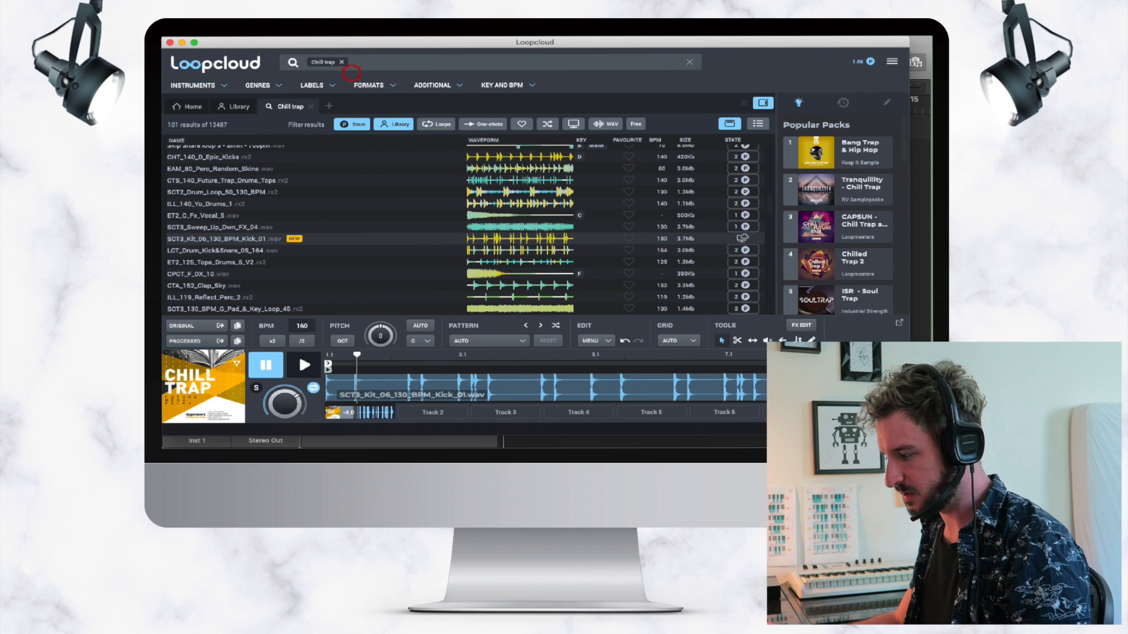
pyautogui.moveTo(908, 424); pyautogui.dragTo(644, 380)
pyautogui.moveTo(524, 47)
pyautogui.mouseDown()
pyautogui.moveTo(743, 68)
pyautogui.moveTo(743, 58)
pyautogui.moveTo(506, 34)
pyautogui.moveTo(539, 34)
pyautogui.mouseUp()
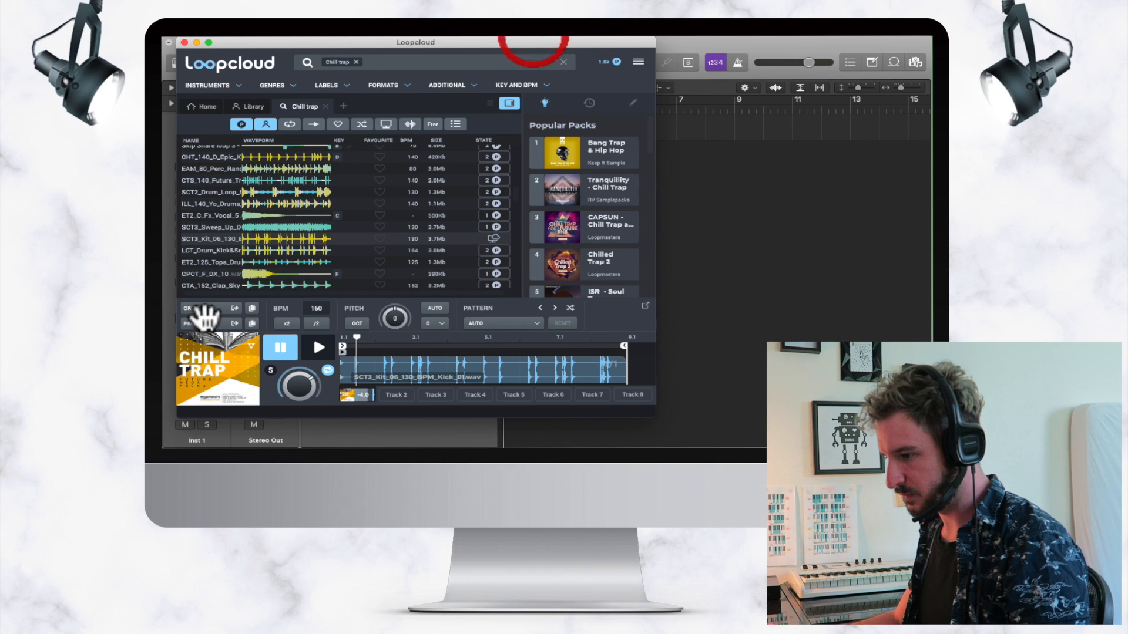
pyautogui.moveTo(414, 315); pyautogui.dragTo(658, 154)
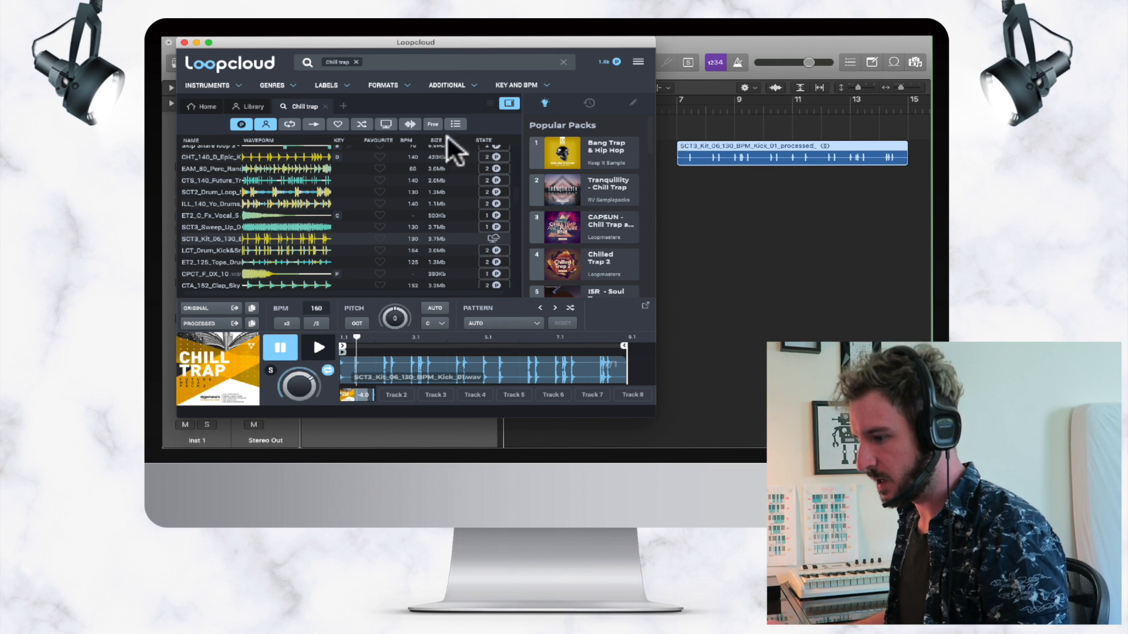
# Preview, buy and download ILL_119_Reflect_Perc_2, and place its processed version at bar 7 beneath the kick region.
pyautogui.scroll(-3, 279, 272)
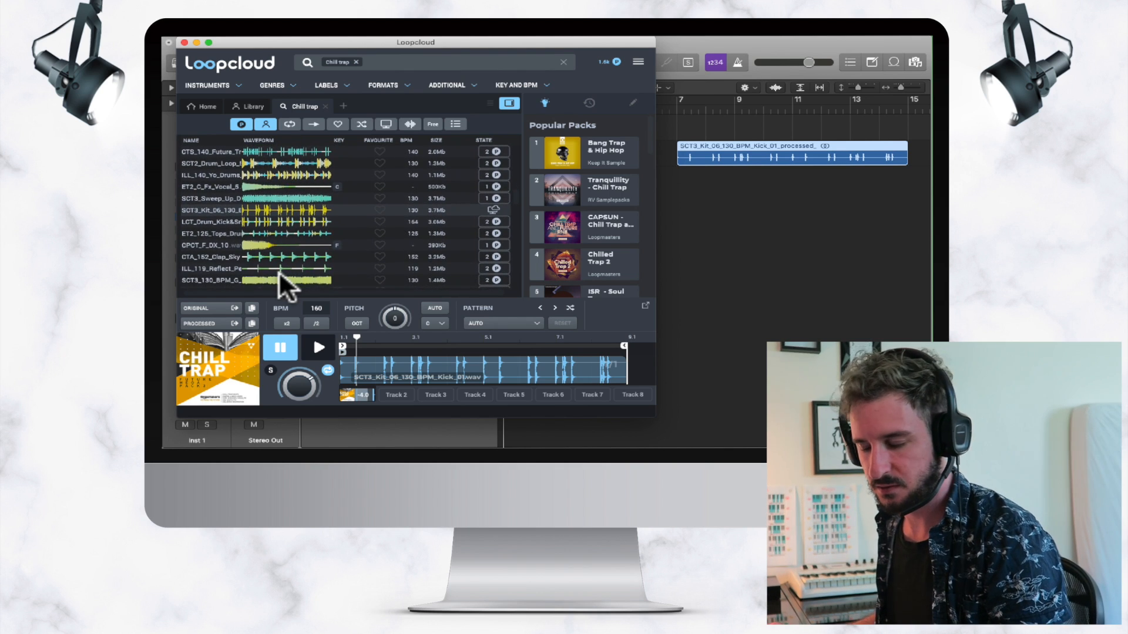
pyautogui.click(271, 260)
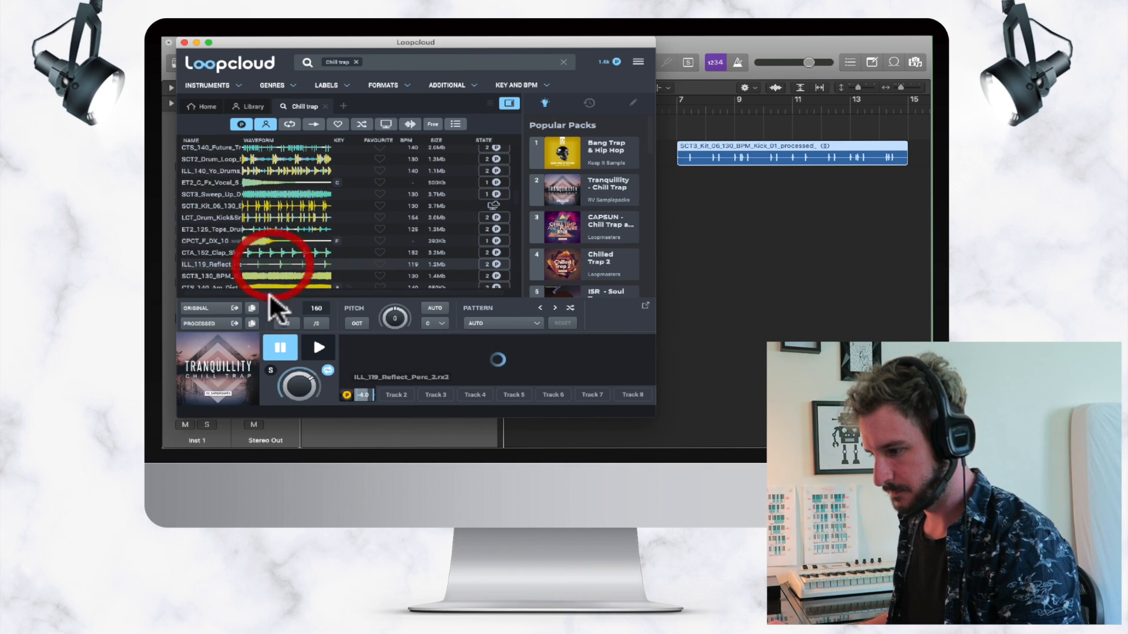
pyautogui.click(322, 347)
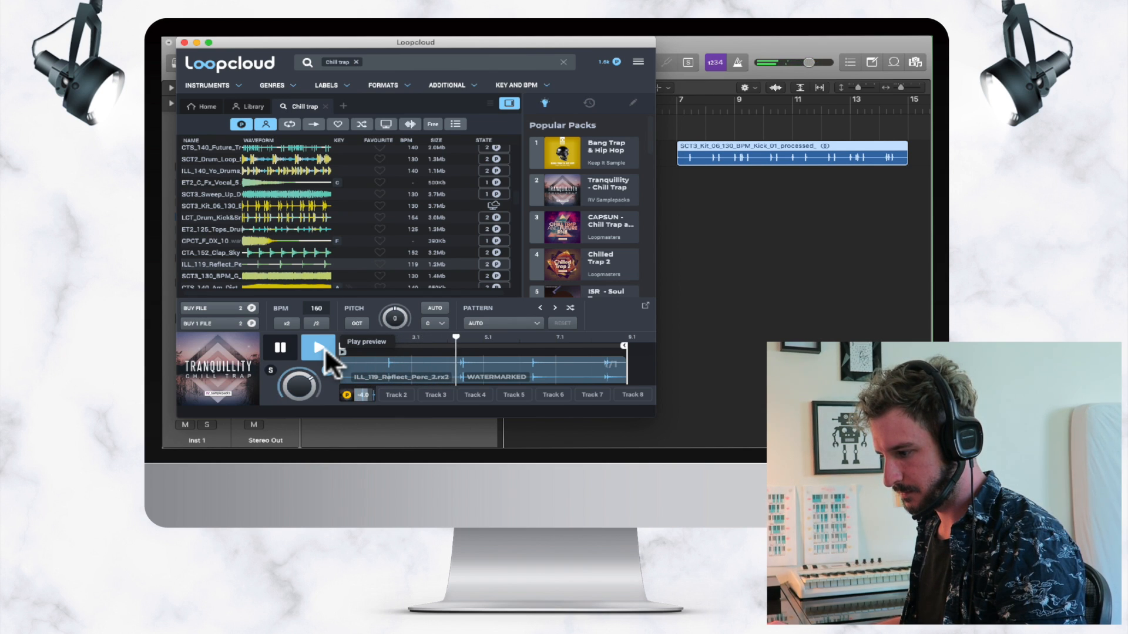
pyautogui.click(280, 348)
pyautogui.click(241, 323)
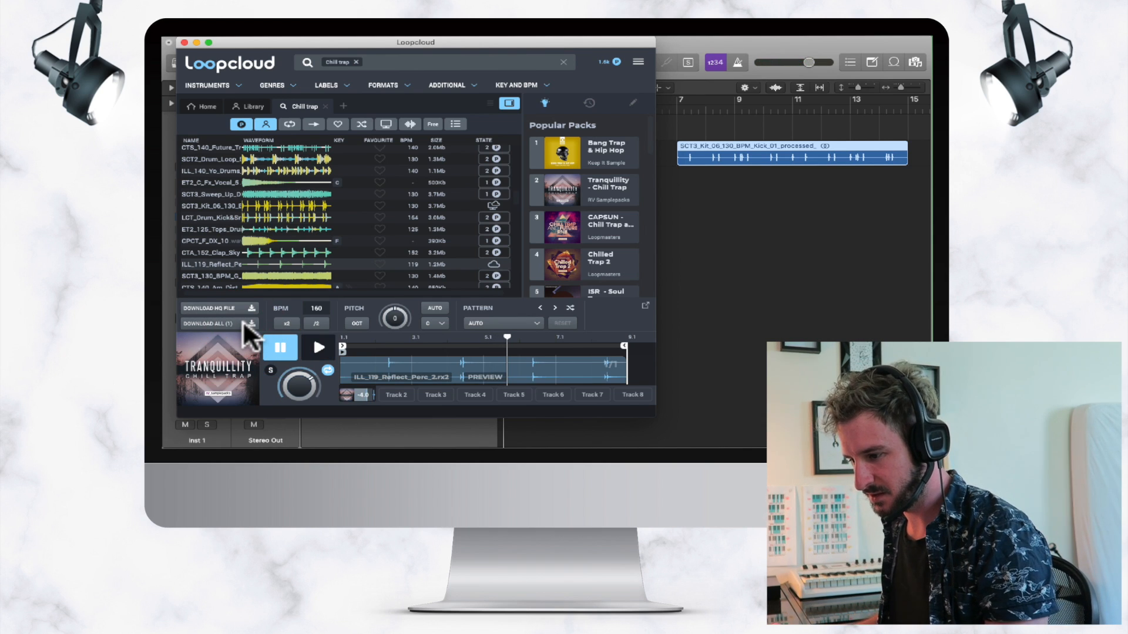
pyautogui.click(242, 322)
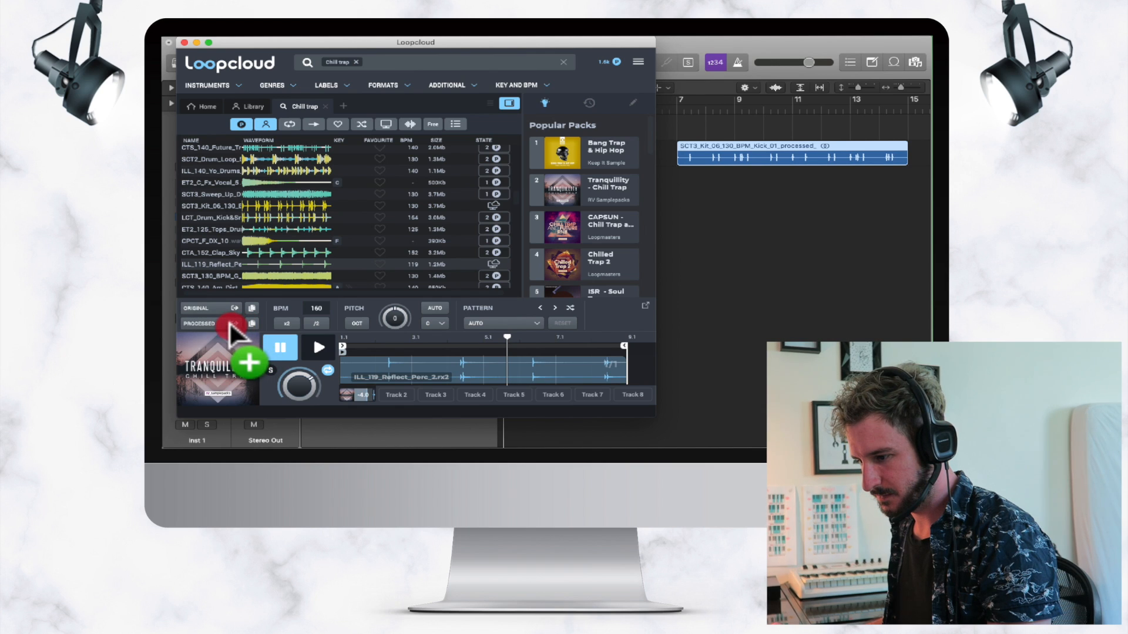
pyautogui.moveTo(232, 323); pyautogui.dragTo(669, 209)
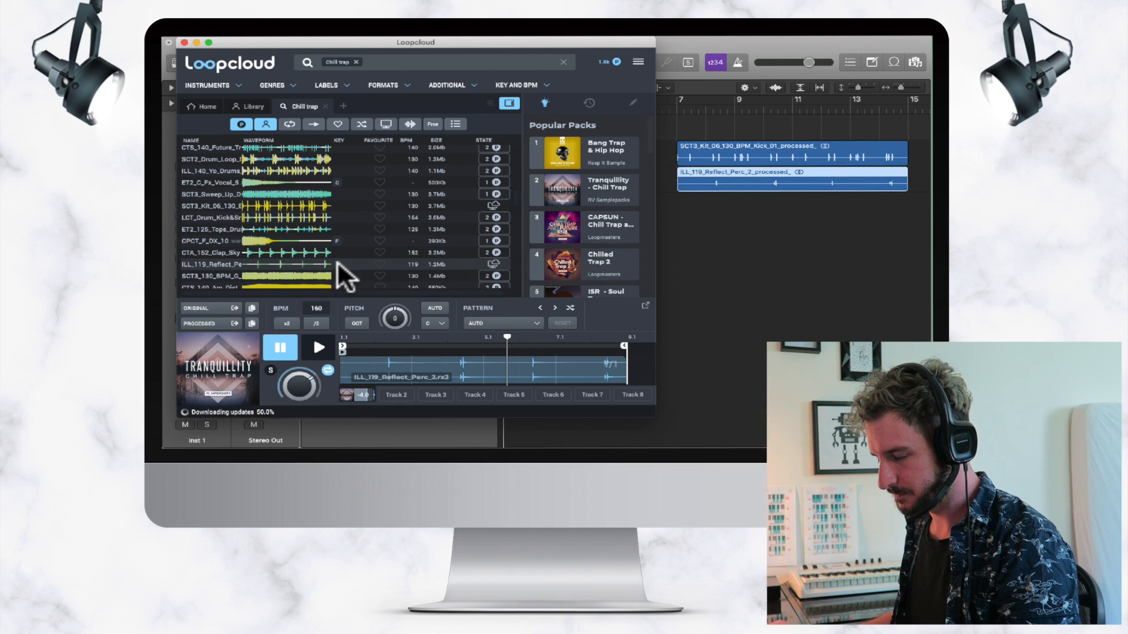
# Preview and buy CHT_140_Boom_Hats_a_01, and place its processed version at bar 7 beneath the percussion region.
pyautogui.scroll(-5, 336, 260)
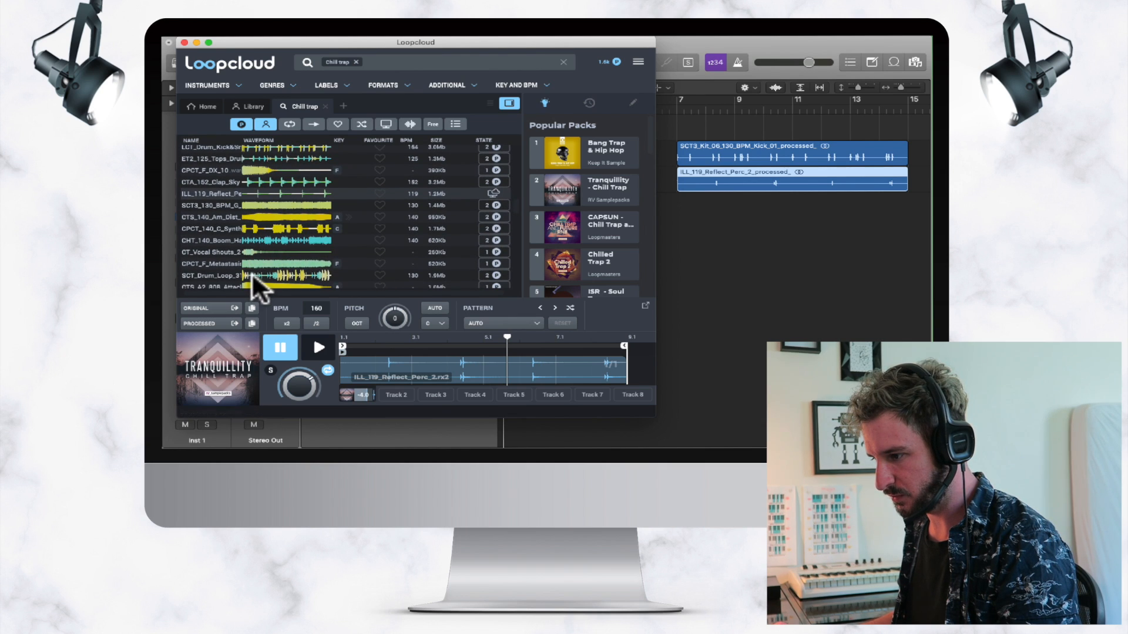
pyautogui.click(255, 239)
pyautogui.scroll(-1, 255, 238)
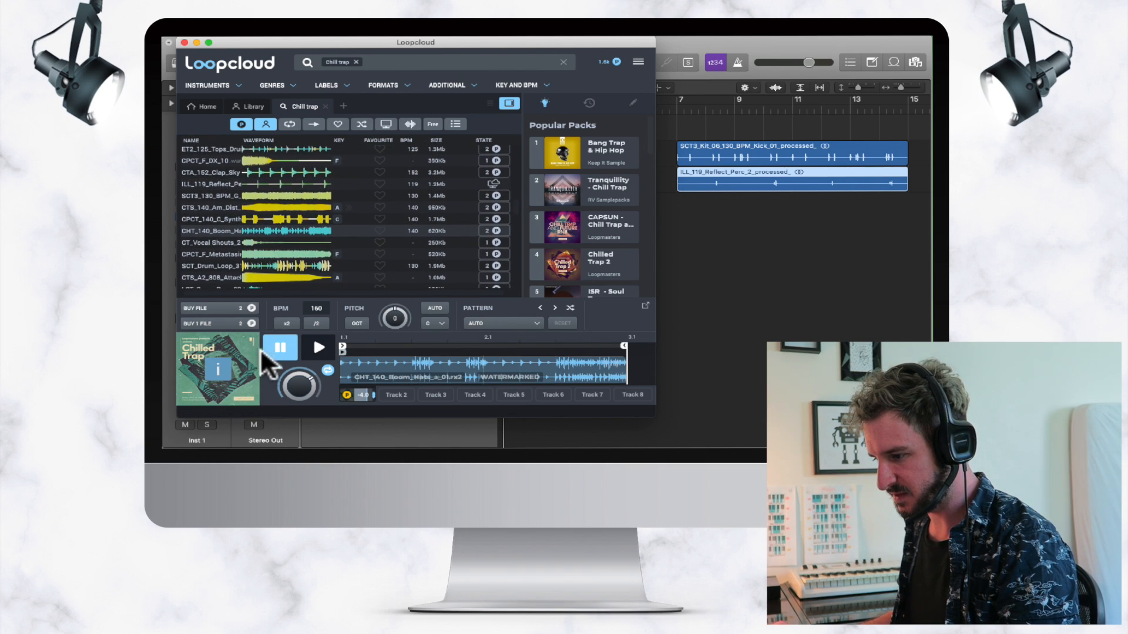
pyautogui.click(312, 350)
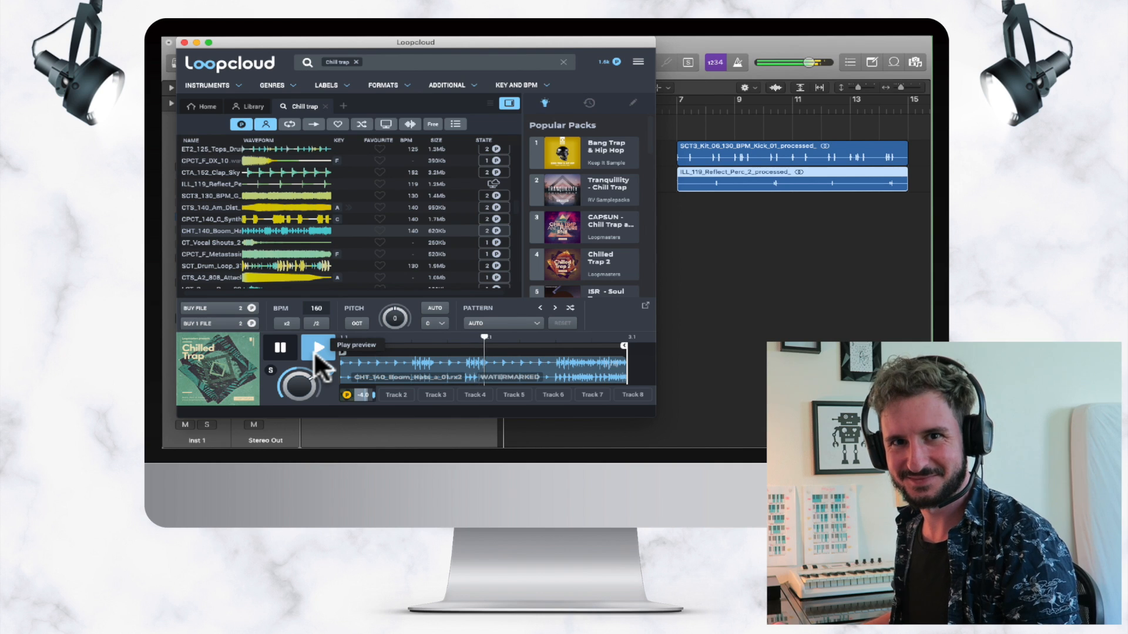
pyautogui.click(281, 347)
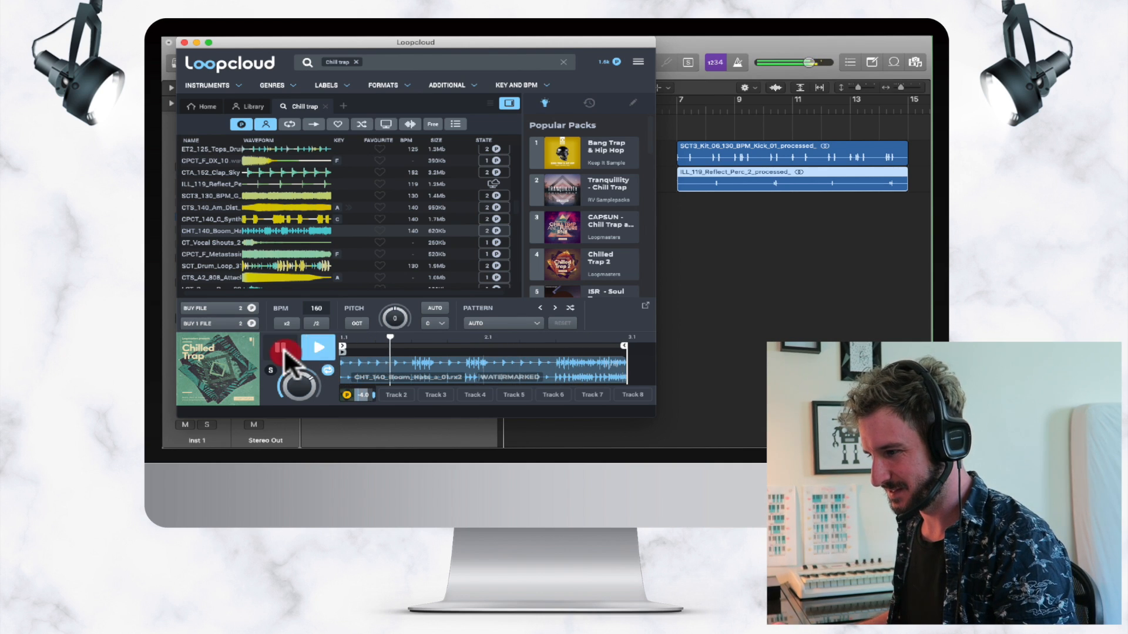
pyautogui.click(235, 322)
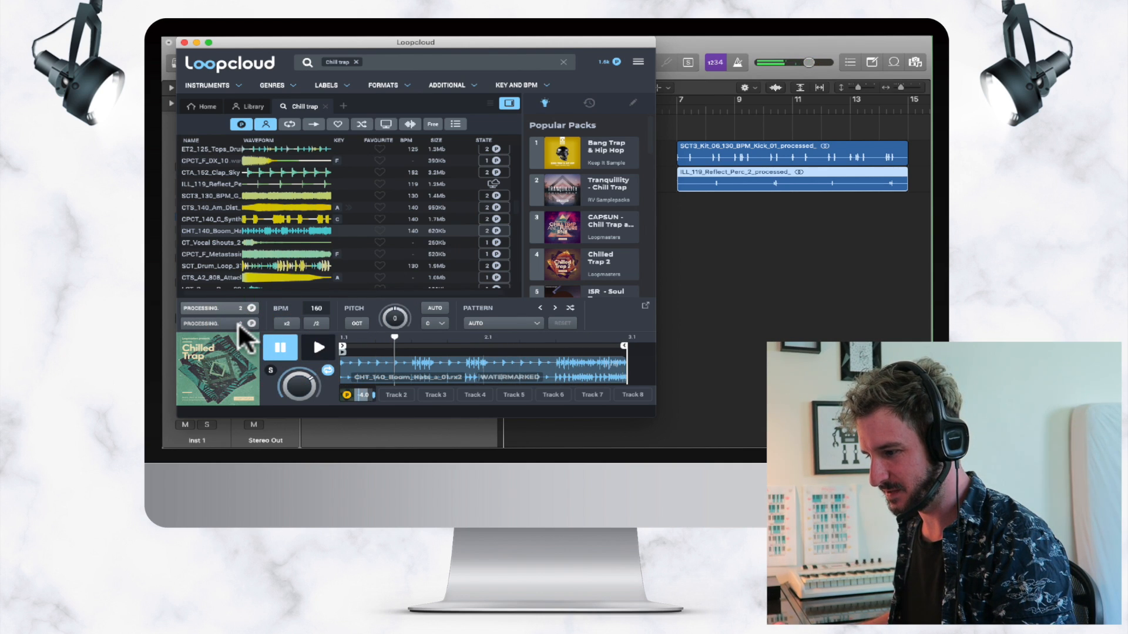
pyautogui.moveTo(653, 254); pyautogui.dragTo(903, 198)
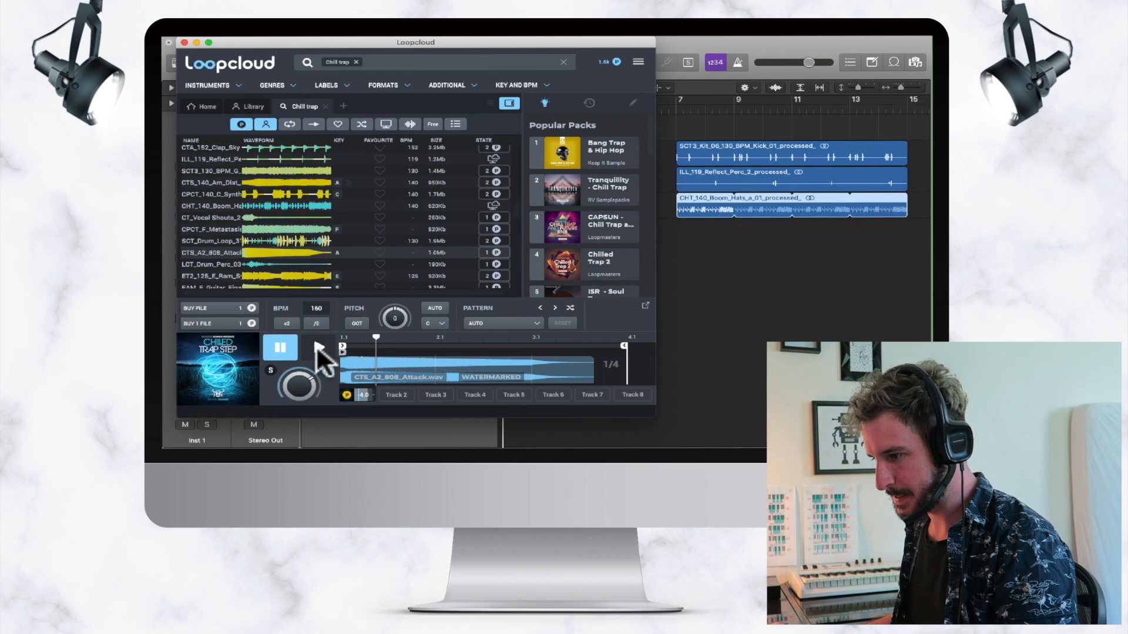
# Preview CTS_A2_808_Attack, the LCT_Drum_Perc_03 sample and ET2_125_E_Ram_Syn_Bass_V2 while looking for a bass sound.
pyautogui.click(317, 346)
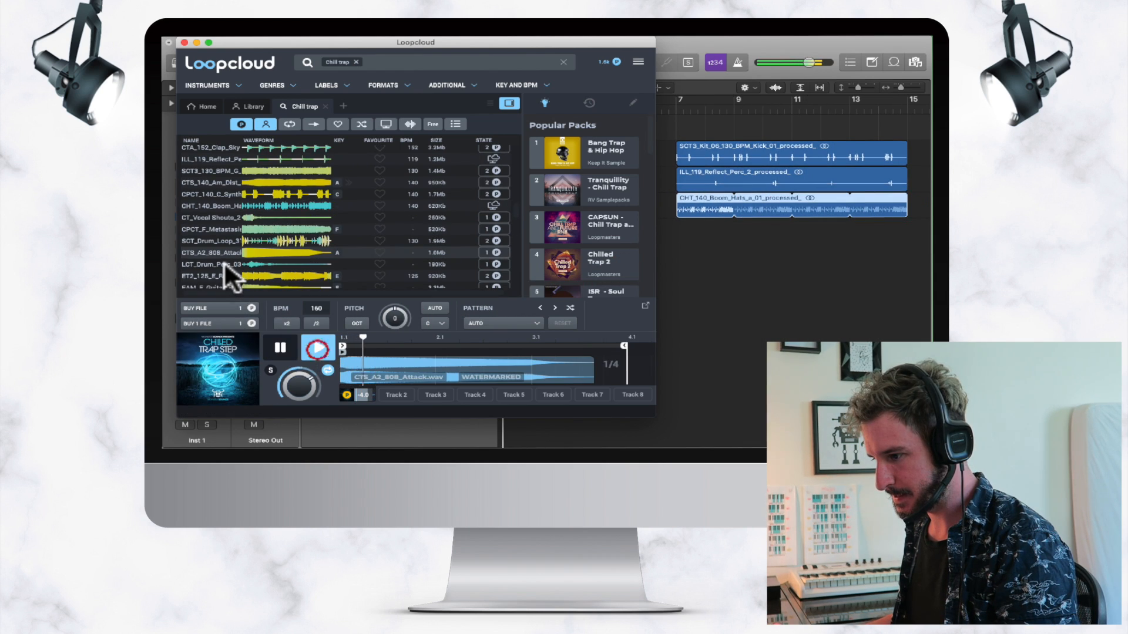
pyautogui.click(223, 262)
pyautogui.click(254, 274)
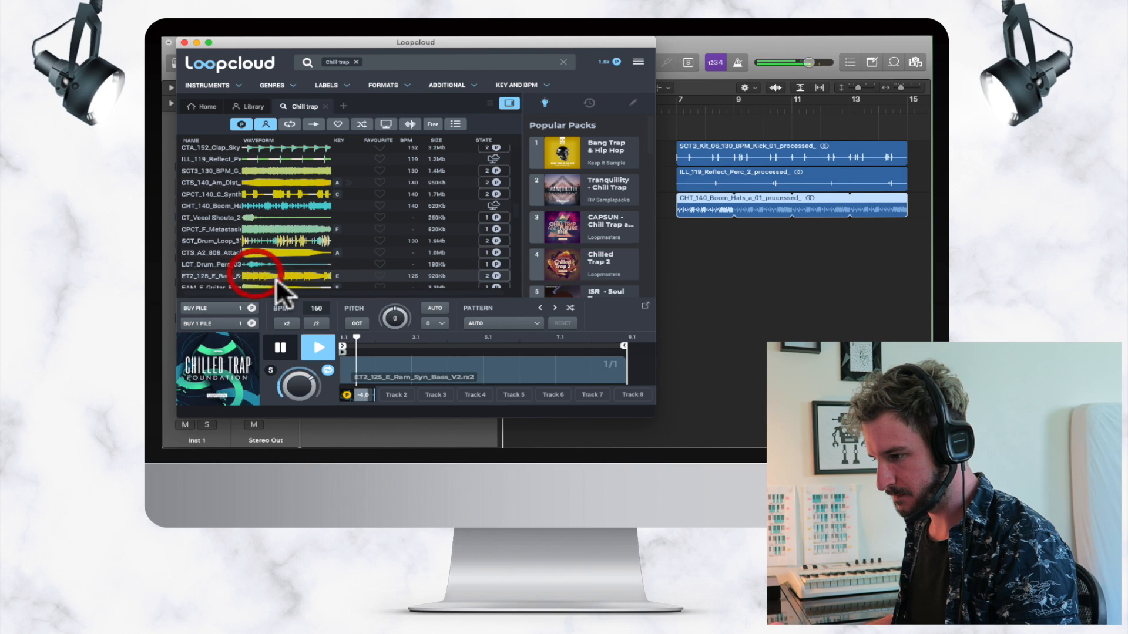
pyautogui.scroll(-3, 244, 249)
pyautogui.click(249, 261)
# Choose SCT2_Sub_&_Bass_Loop_07_G_130_Bpm and place its processed version at bar 7 beneath the hats region.
pyautogui.scroll(-1, 262, 262)
pyautogui.scroll(-2, 262, 261)
pyautogui.scroll(-2, 262, 262)
pyautogui.click(271, 277)
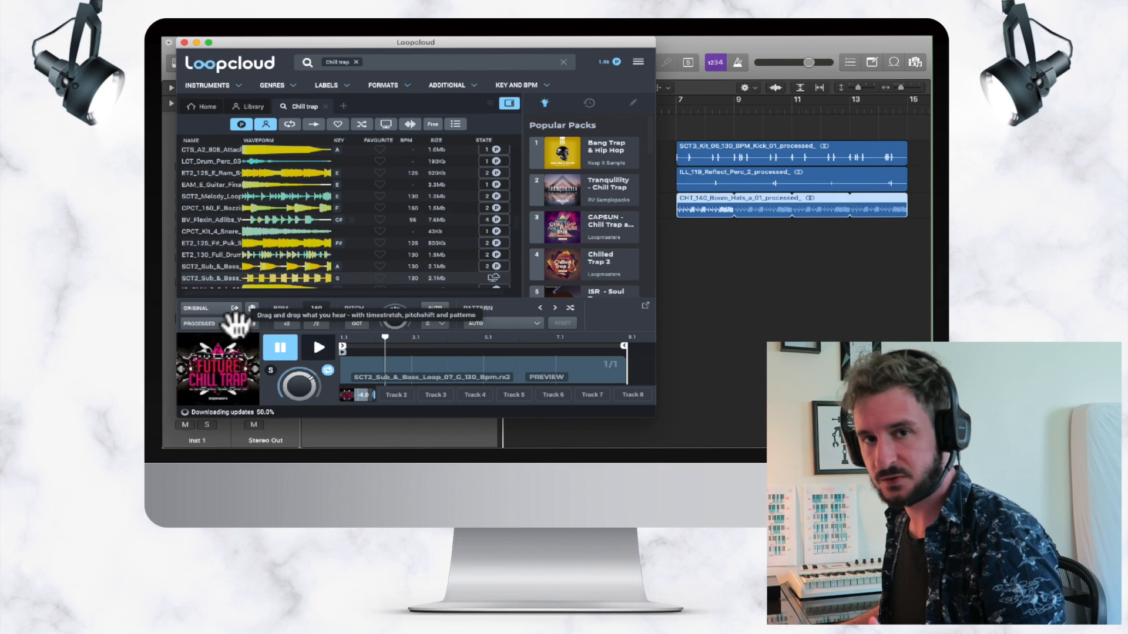
pyautogui.moveTo(235, 323); pyautogui.dragTo(678, 229)
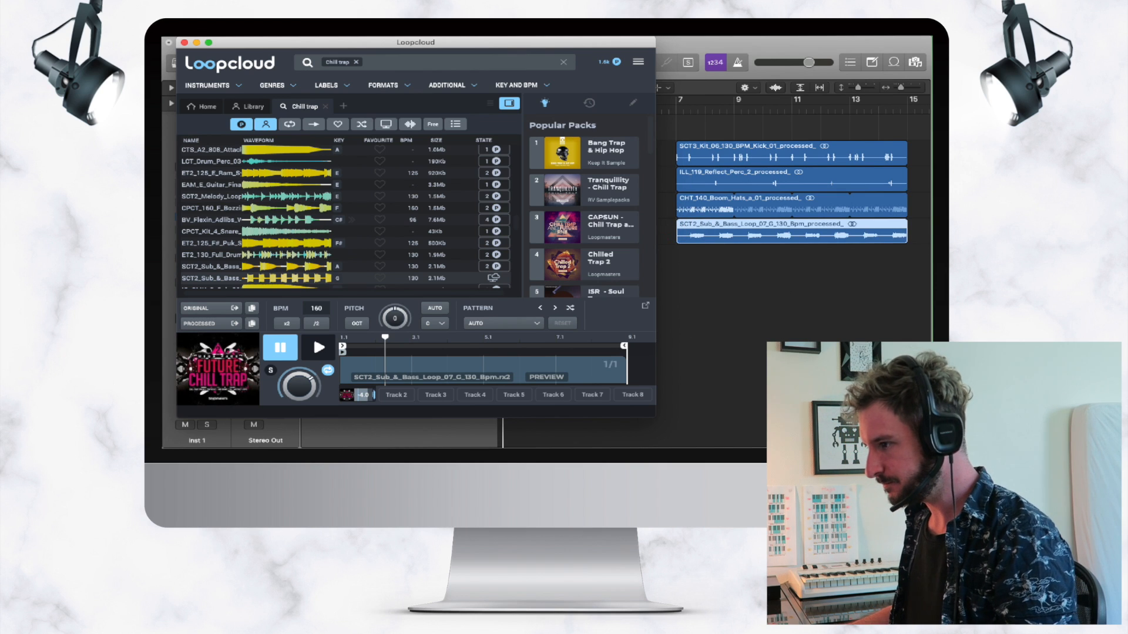
# Move the Loopcloud window off the Logic display and set the project key to Sol majeur.
pyautogui.moveTo(415, 44); pyautogui.dragTo(414, 141)
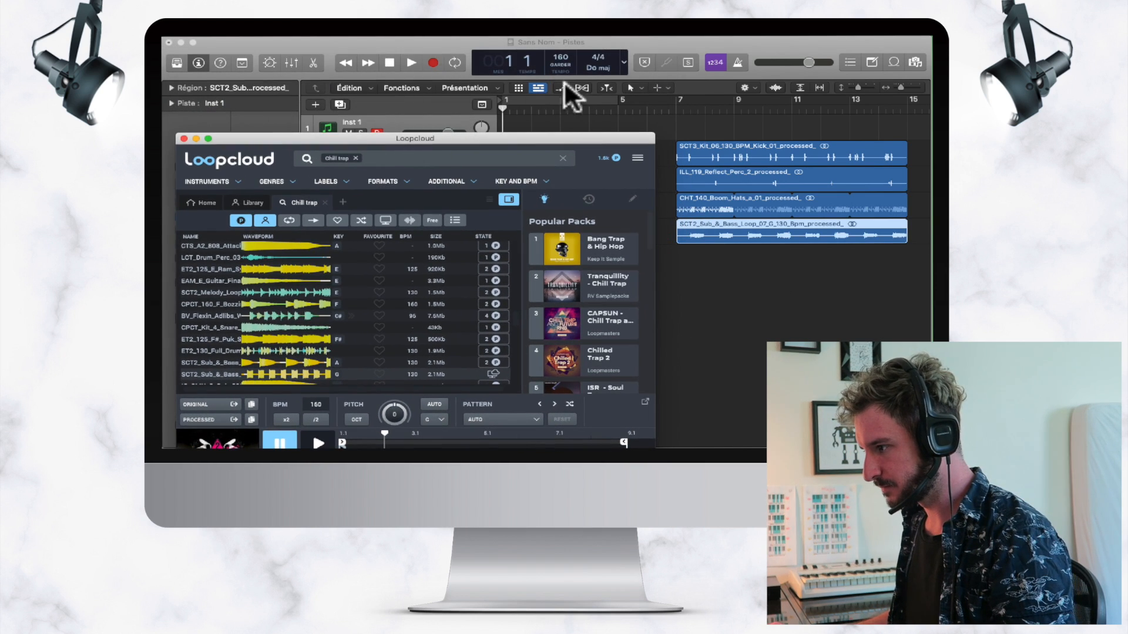
pyautogui.click(598, 69)
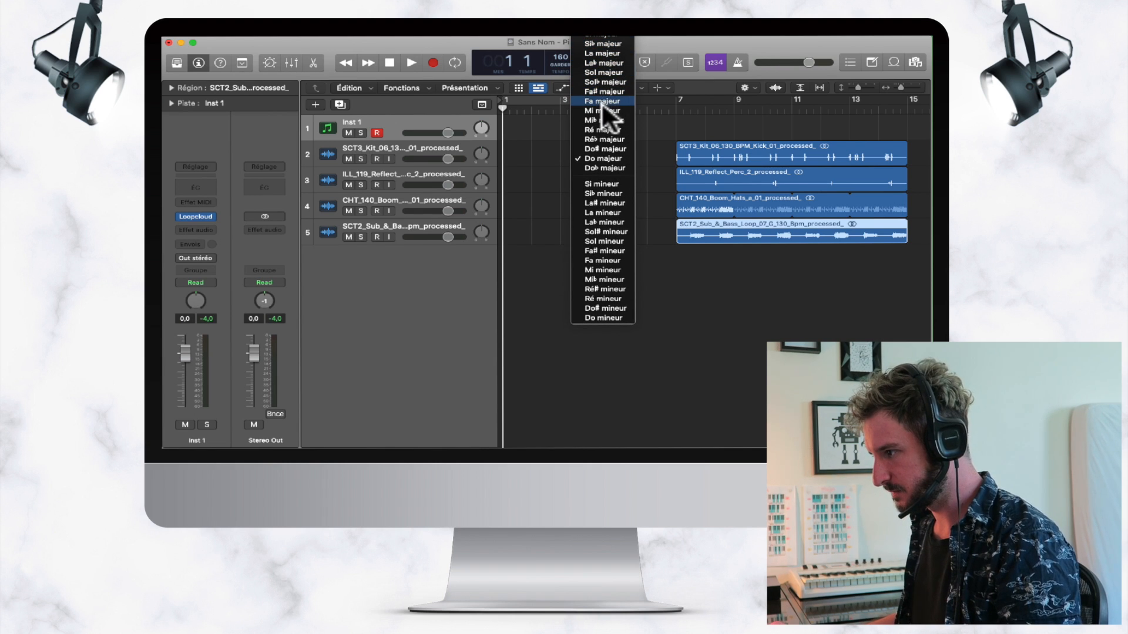
pyautogui.click(605, 109)
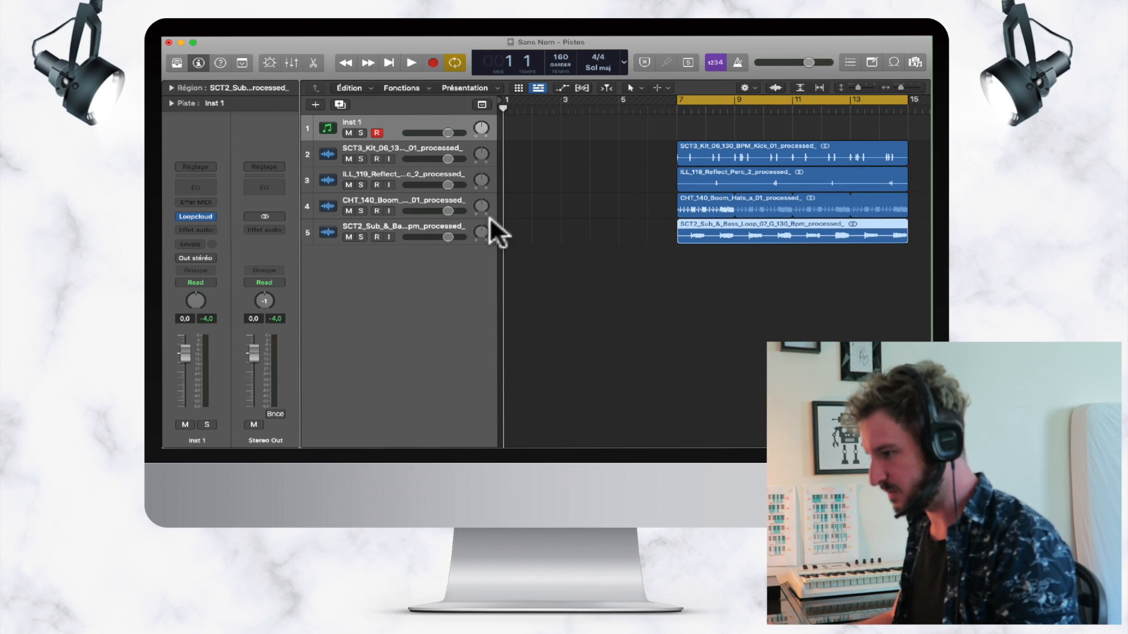
# Lower the hats track to -4.5 dB, the bass track to -2.8 dB and the kick track slightly, and play the cycle from bar 7.
pyautogui.moveTo(447, 237); pyautogui.dragTo(437, 210)
pyautogui.click(444, 158)
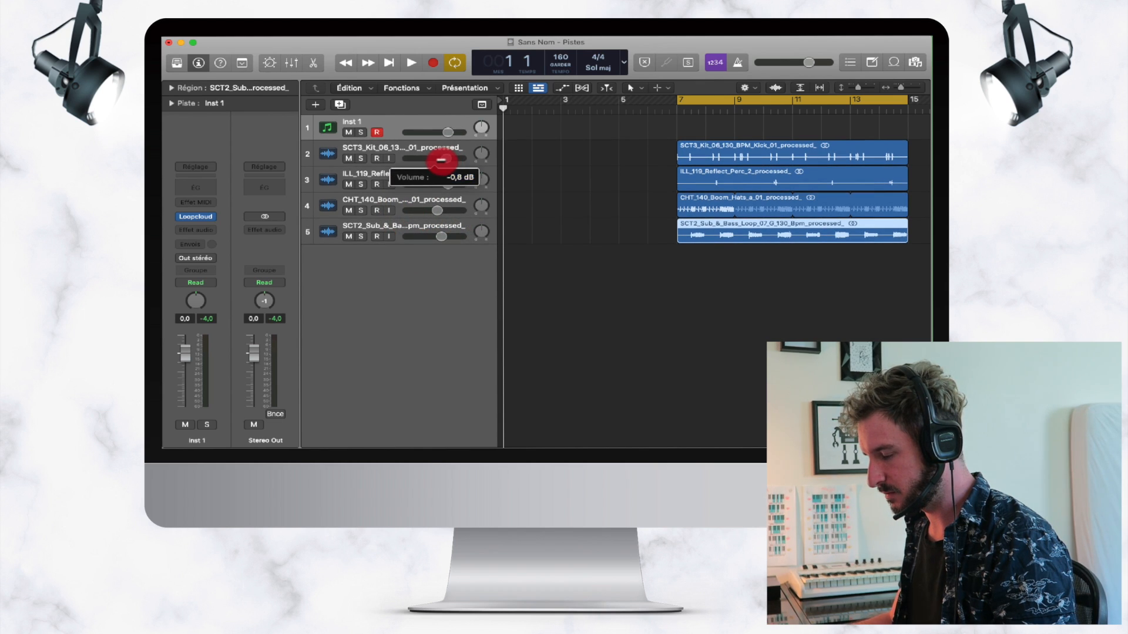
pyautogui.press('space')
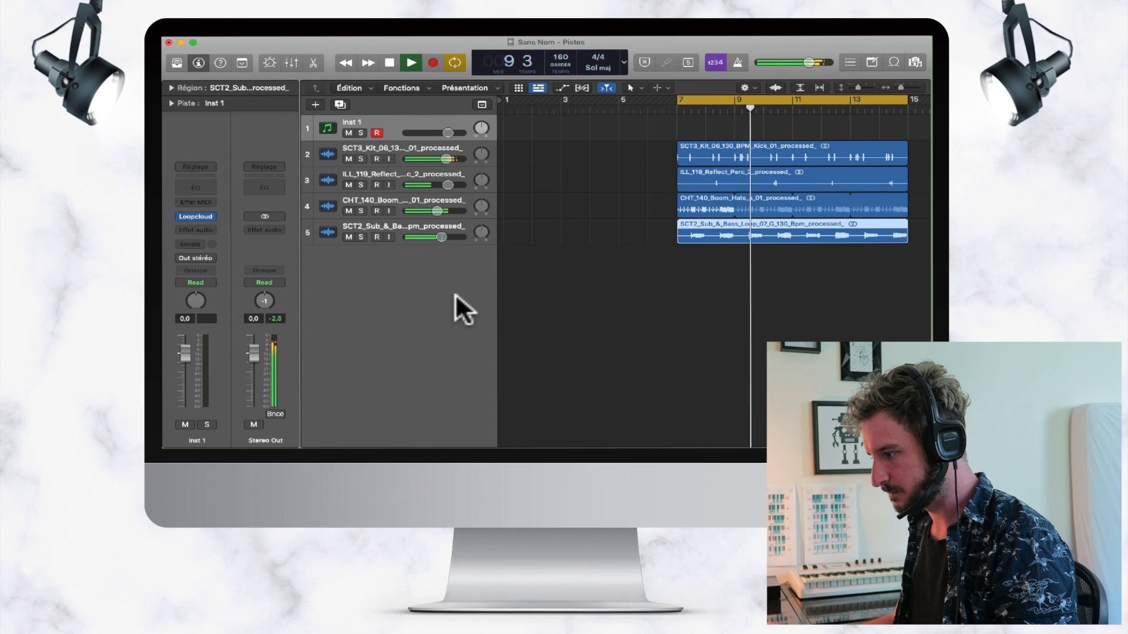
# Delete the SCT2_Sub_&_Bass_Loop_07 region together with its track.
pyautogui.click(442, 229)
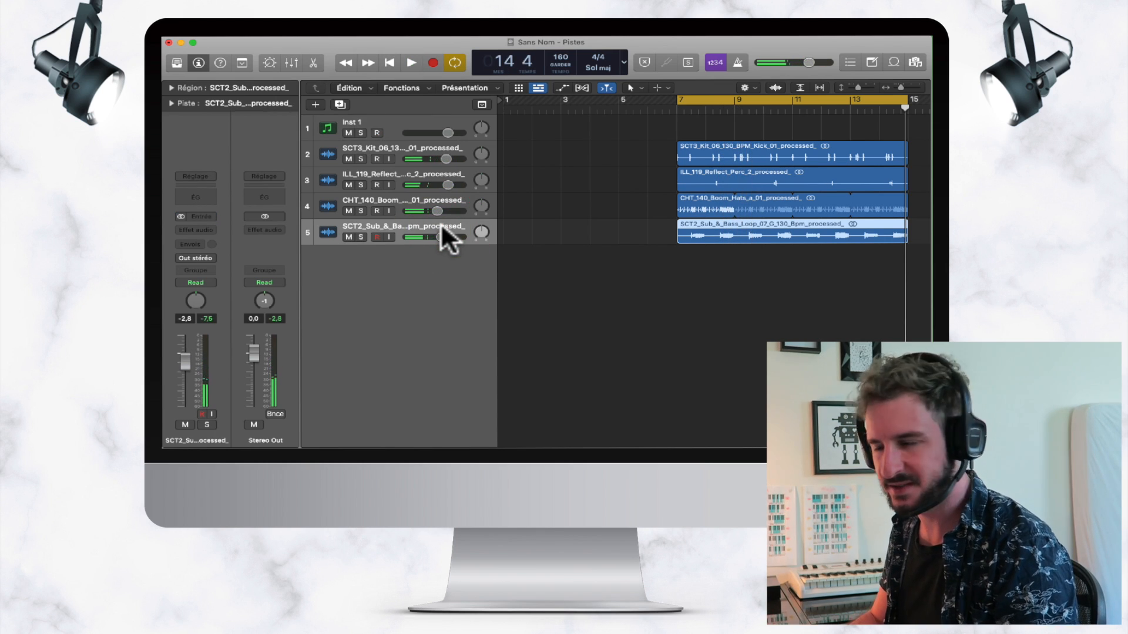
pyautogui.press('Delete')
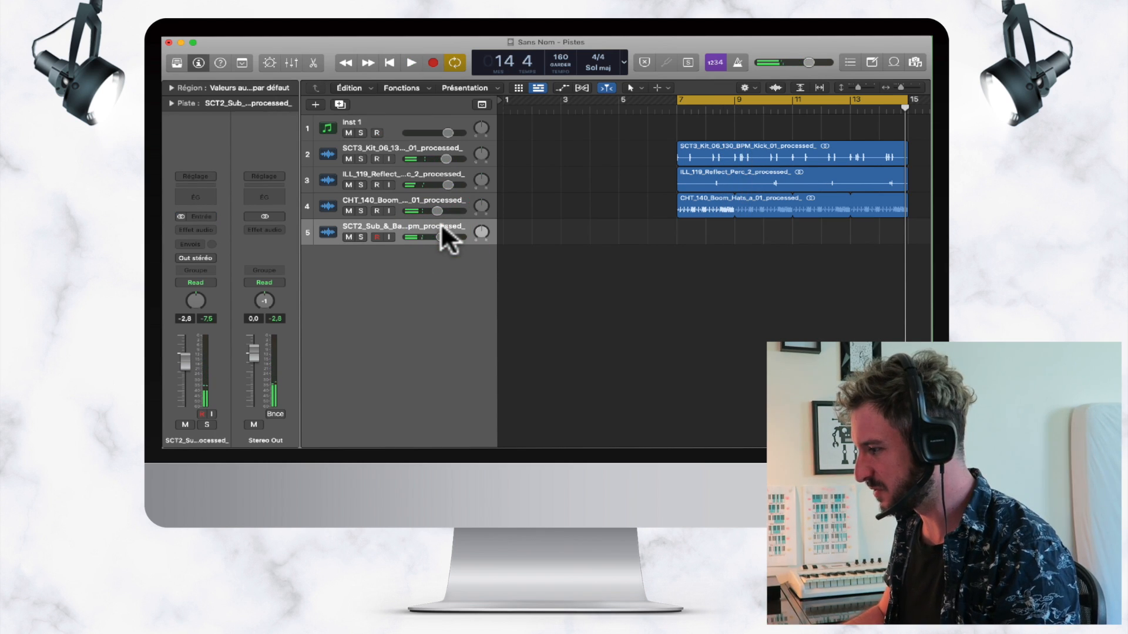
pyautogui.press('super+BackSpace')
# Switch back to Loopcloud, move its window up and open the Chilled Trap 2 pack from the popular packs.
pyautogui.moveTo(511, 437)
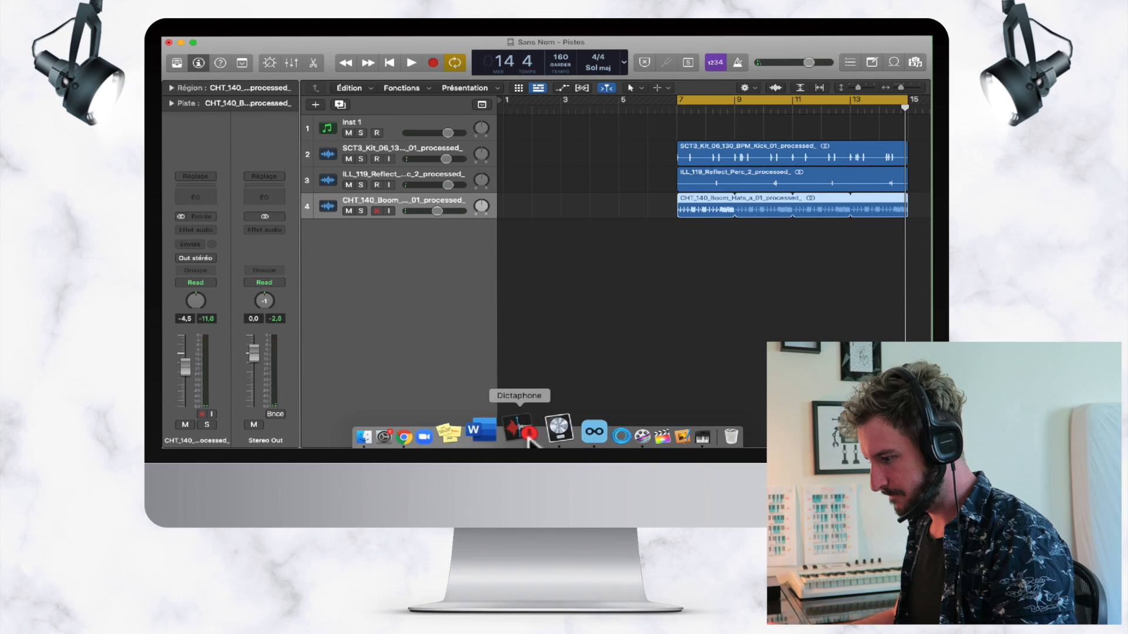
pyautogui.click(545, 430)
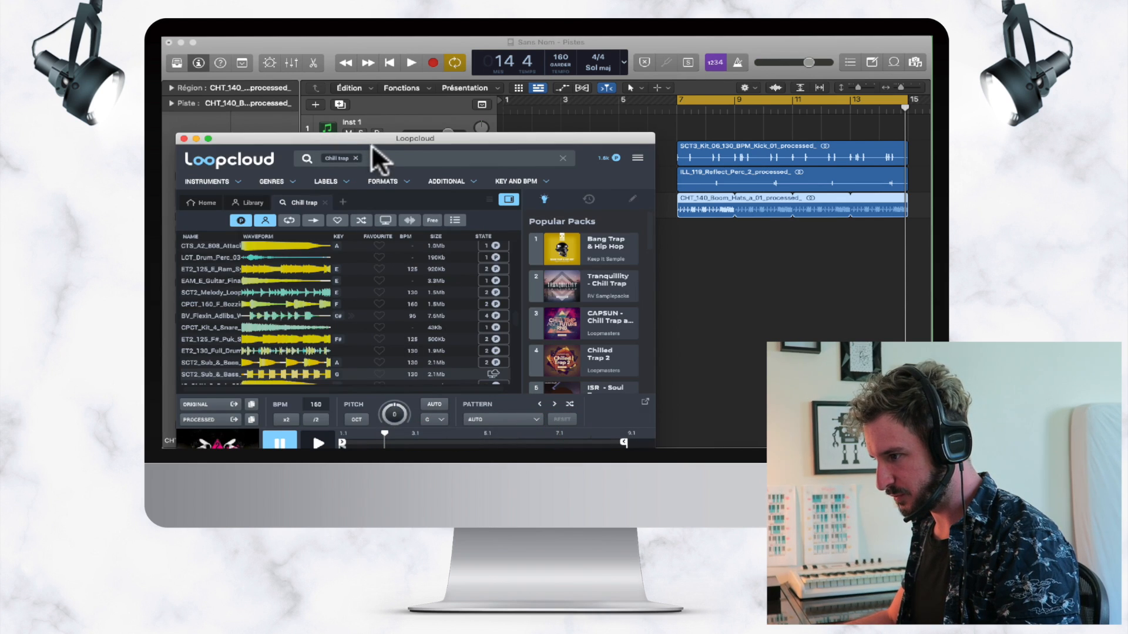
pyautogui.moveTo(374, 158); pyautogui.dragTo(379, 106)
pyautogui.scroll(-3, 579, 291)
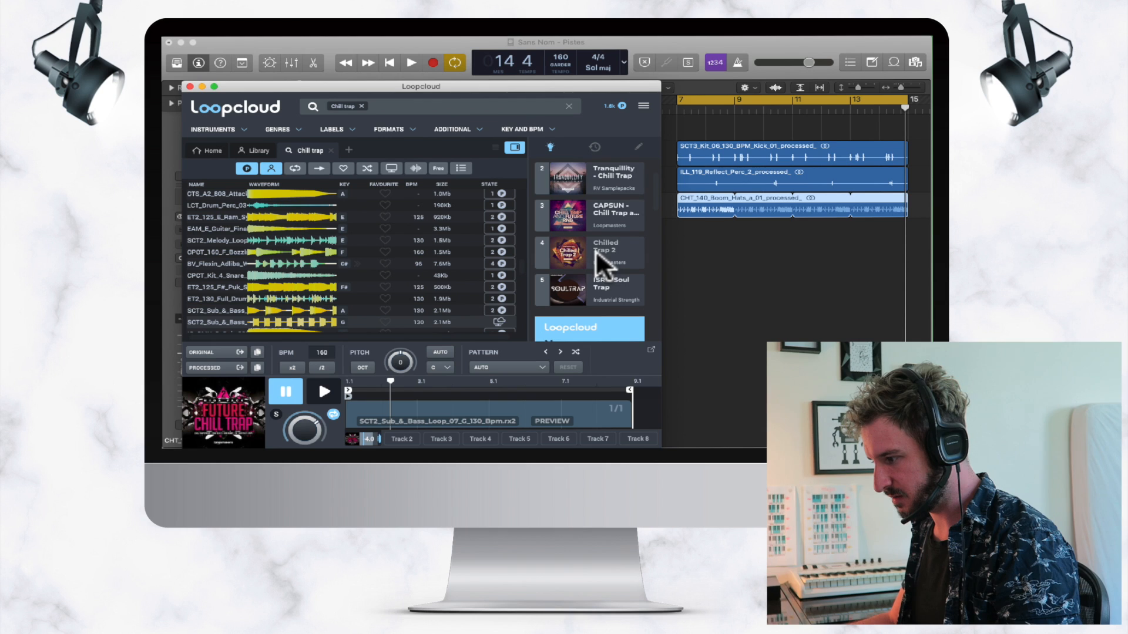
pyautogui.click(566, 250)
# Filter the Chilled Trap 2 pack to Bass samples, and preview and buy CTA_110_G_Sub_Bass_Stream.wav.
pyautogui.scroll(-5, 590, 288)
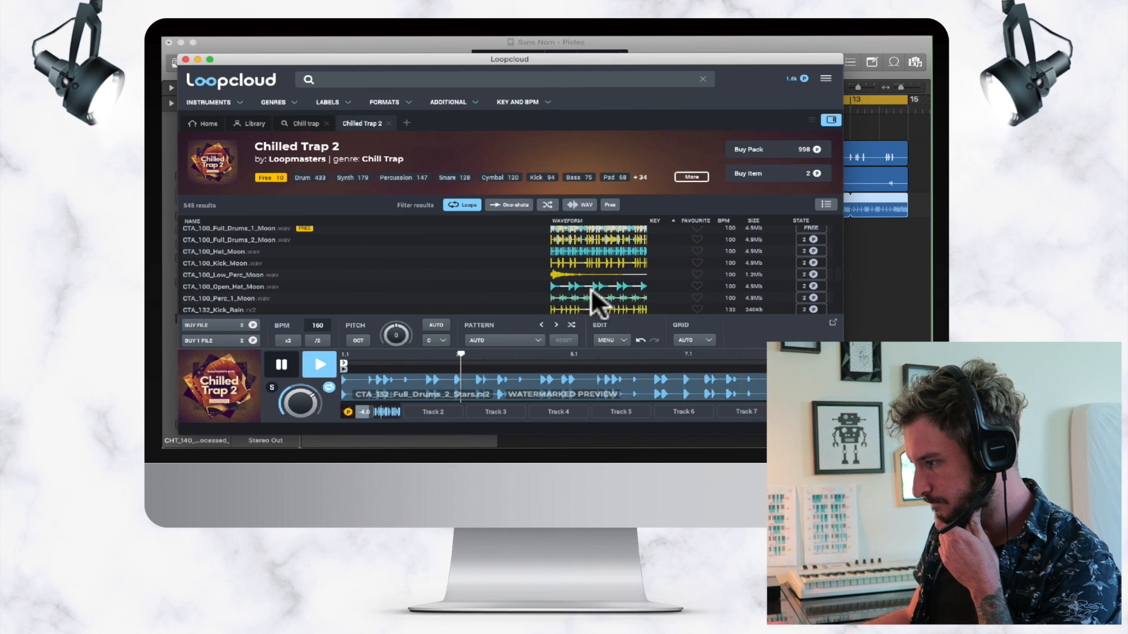
pyautogui.scroll(-10, 591, 287)
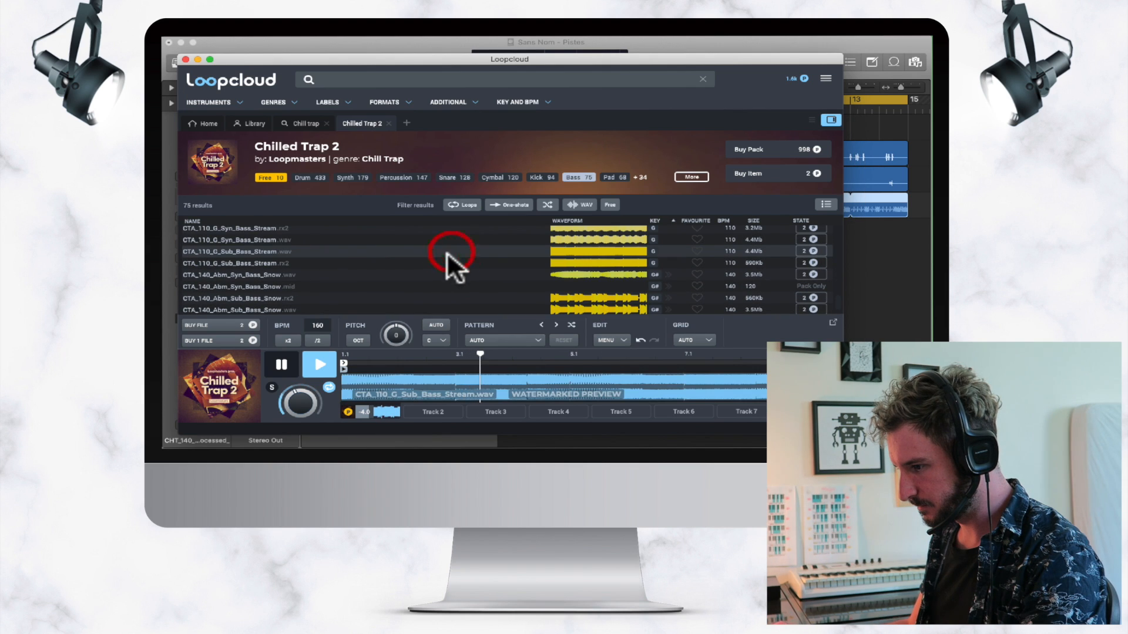
pyautogui.click(246, 341)
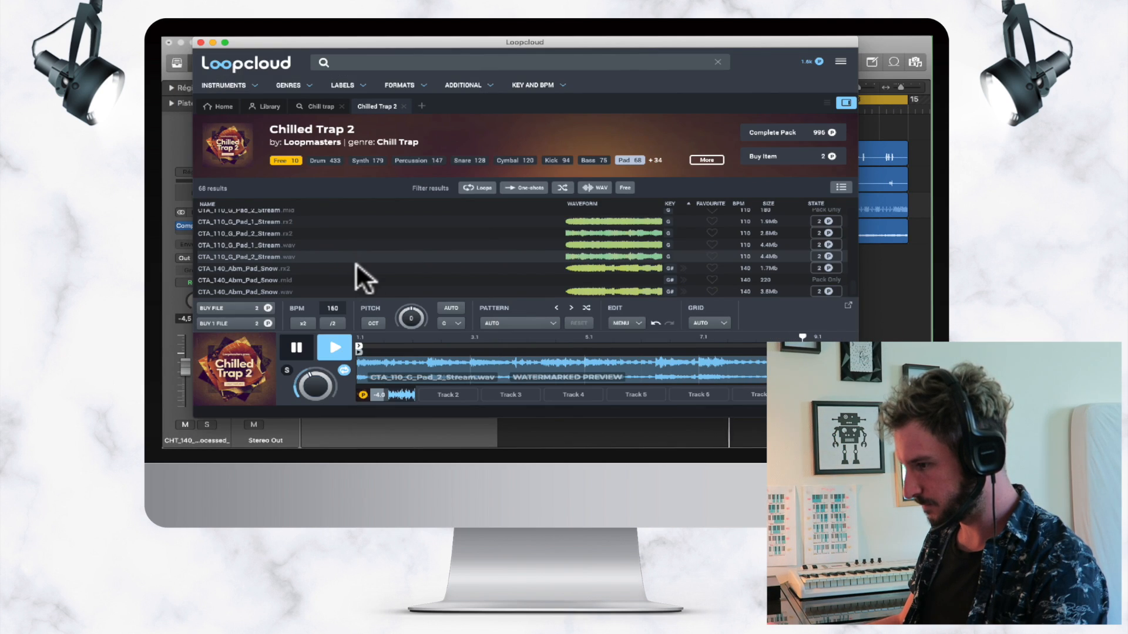
# Preview more Pad and Synth samples in the Chilled Trap 2 pack and buy CTA_110_G_Pad_1_Stream.rx2.
pyautogui.click(329, 291)
pyautogui.scroll(1, 334, 240)
pyautogui.scroll(2, 334, 240)
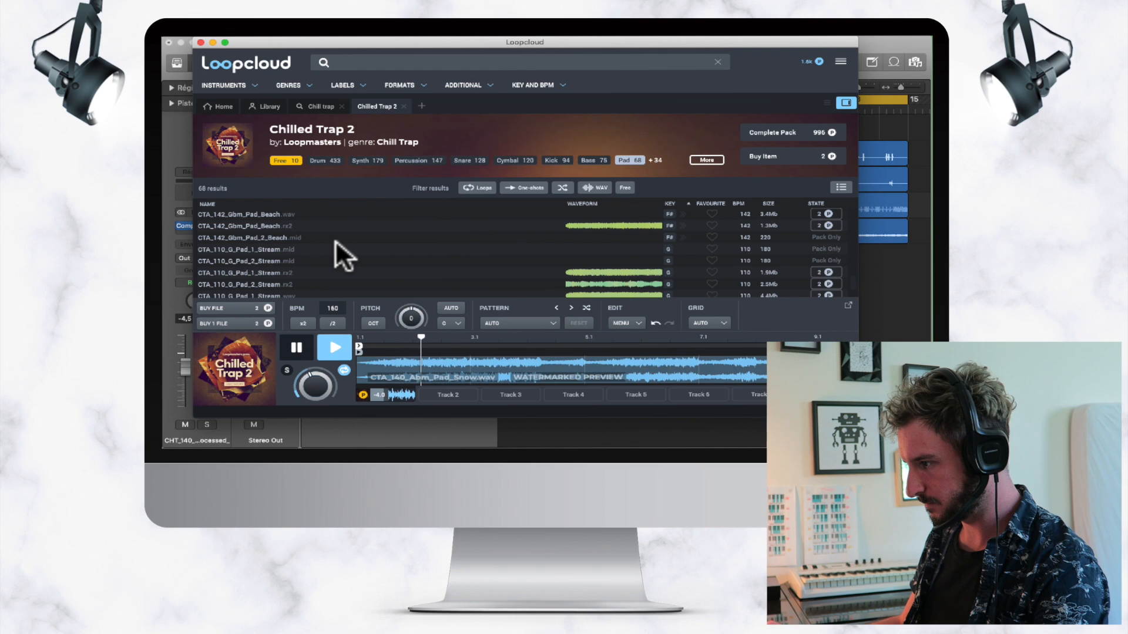
pyautogui.click(335, 238)
pyautogui.scroll(1, 336, 237)
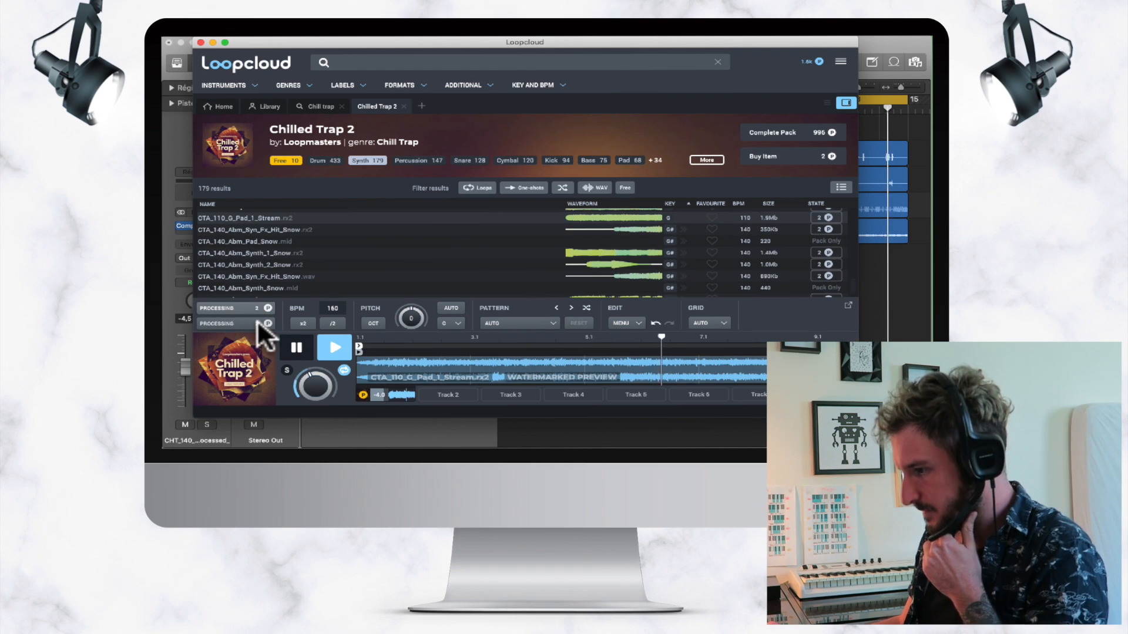
pyautogui.click(269, 317)
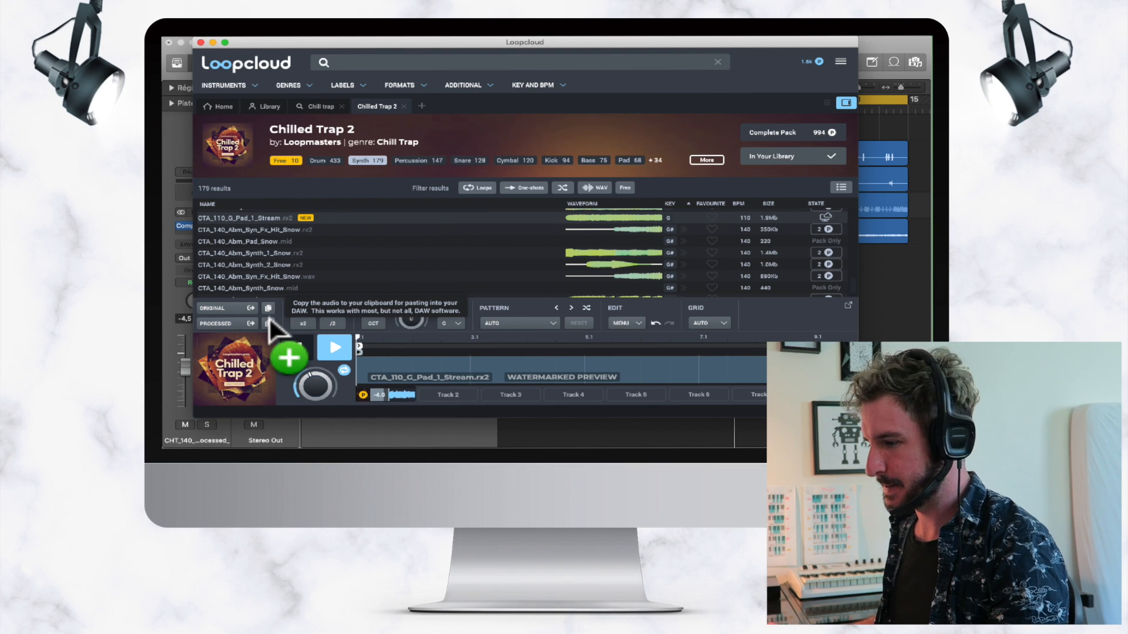
# Place the processed CTA_110_G_Pad_1_Stream audio on a new Logic track below the sub bass, starting at bar 7.
pyautogui.moveTo(269, 316); pyautogui.dragTo(603, 292)
pyautogui.moveTo(447, 262); pyautogui.dragTo(441, 263)
pyautogui.click(433, 253)
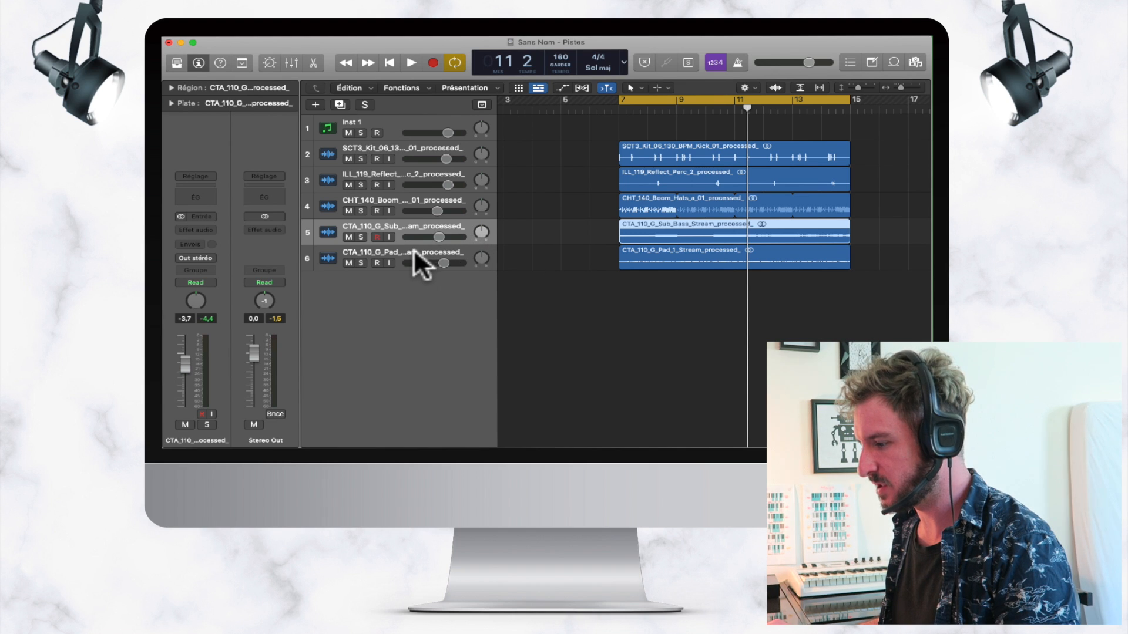
# Solo the bass and kick tracks and add a Compressor to the bass with the SideChain preset, side-chained to Audio 1.
pyautogui.click(207, 228)
pyautogui.click(359, 158)
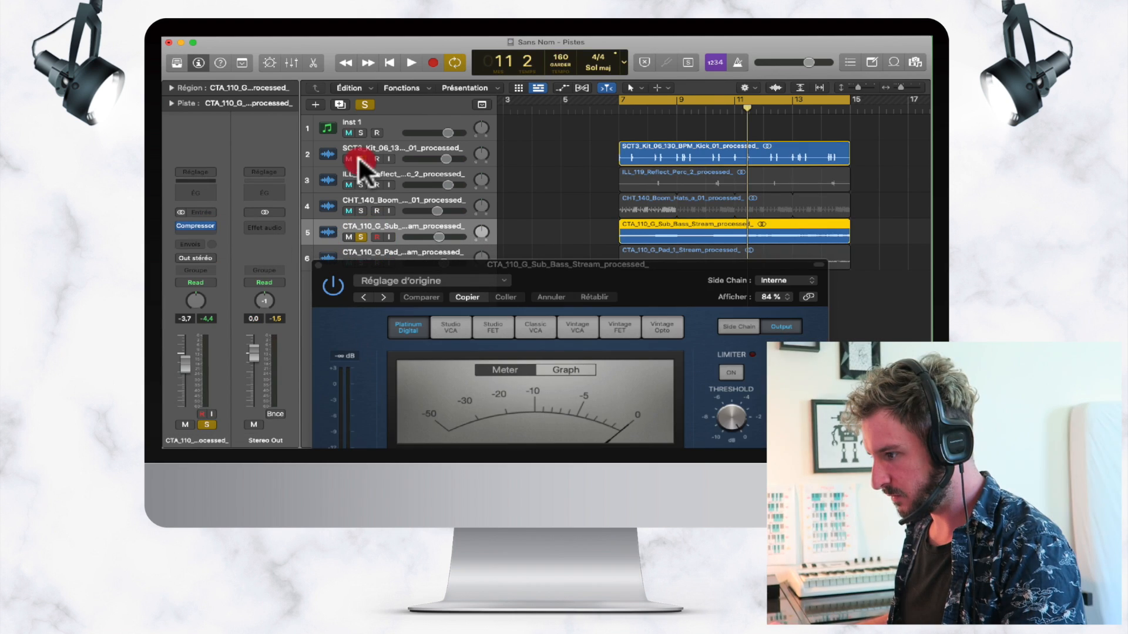
pyautogui.moveTo(450, 262); pyautogui.dragTo(383, 49)
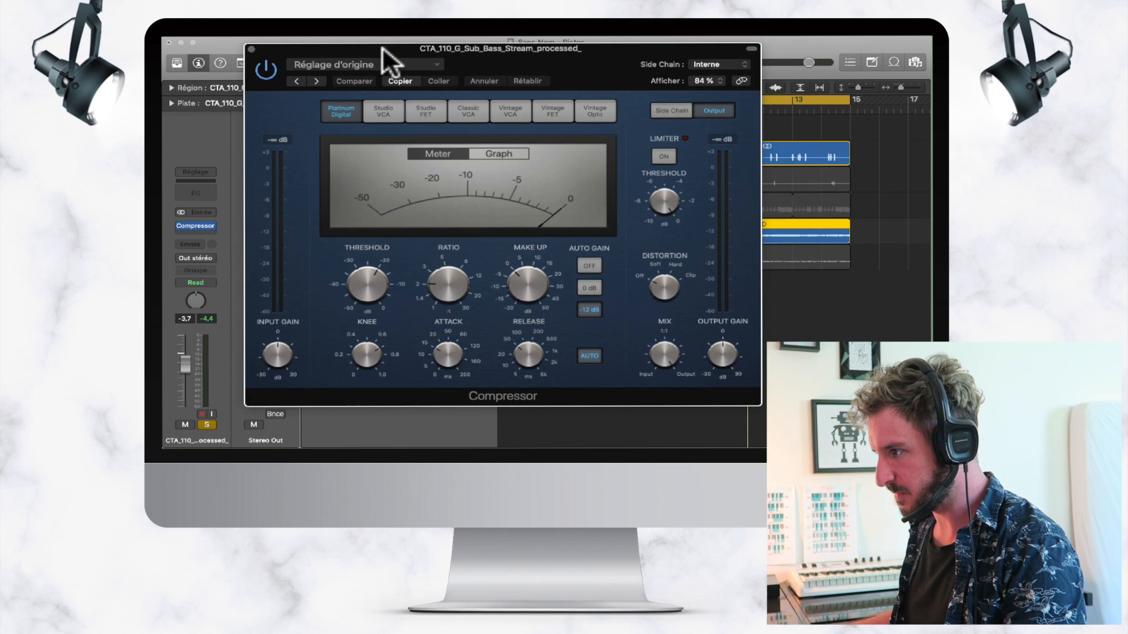
pyautogui.press('space')
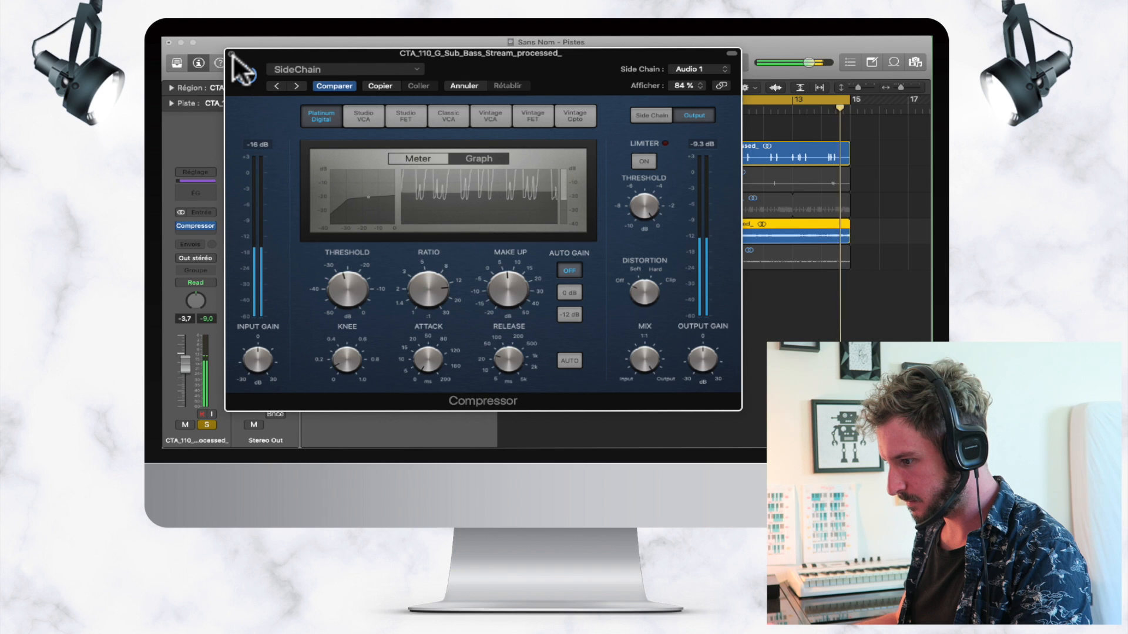
pyautogui.click(232, 53)
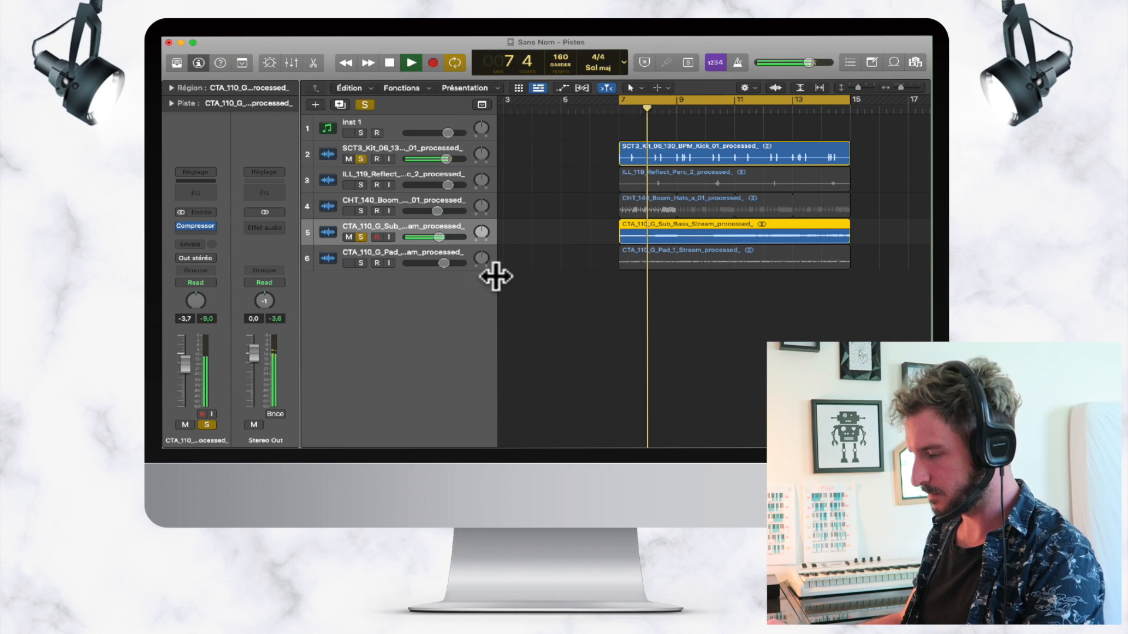
# Stop playback, solo the pad track together with the Reflect_Perc_2 track, and unsolo the sub bass and kick tracks.
pyautogui.click(383, 253)
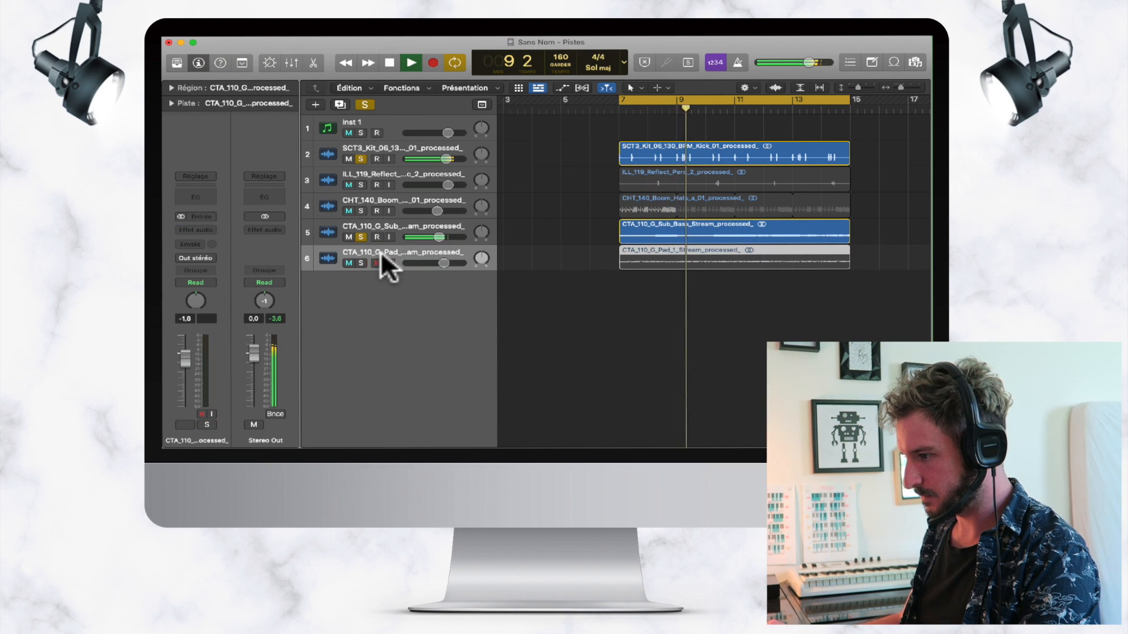
pyautogui.press('space')
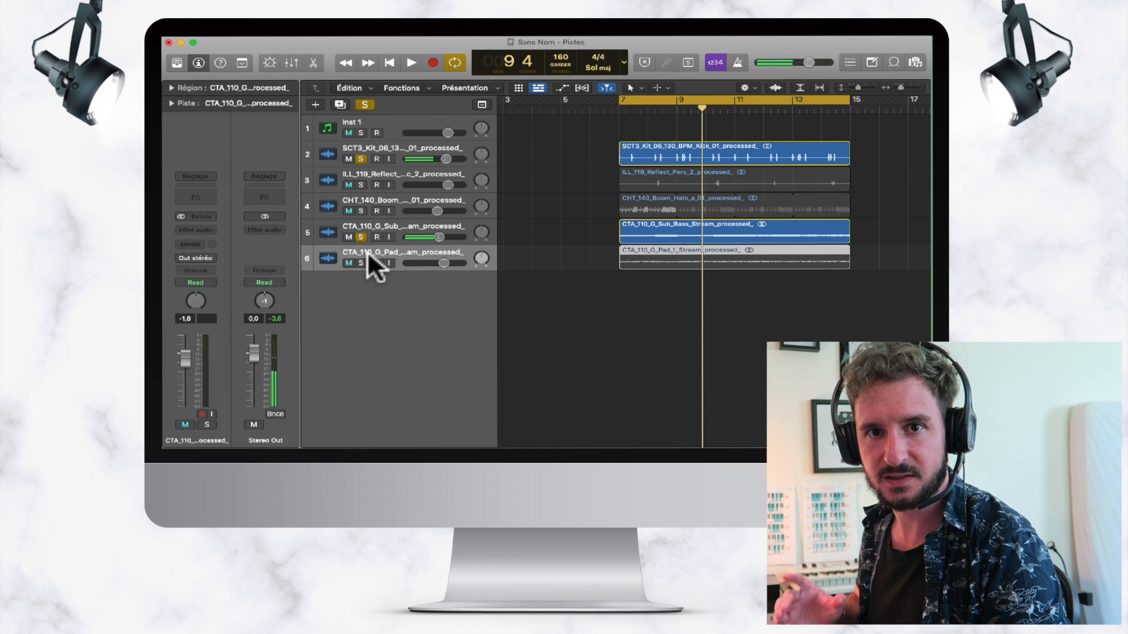
pyautogui.press('s')
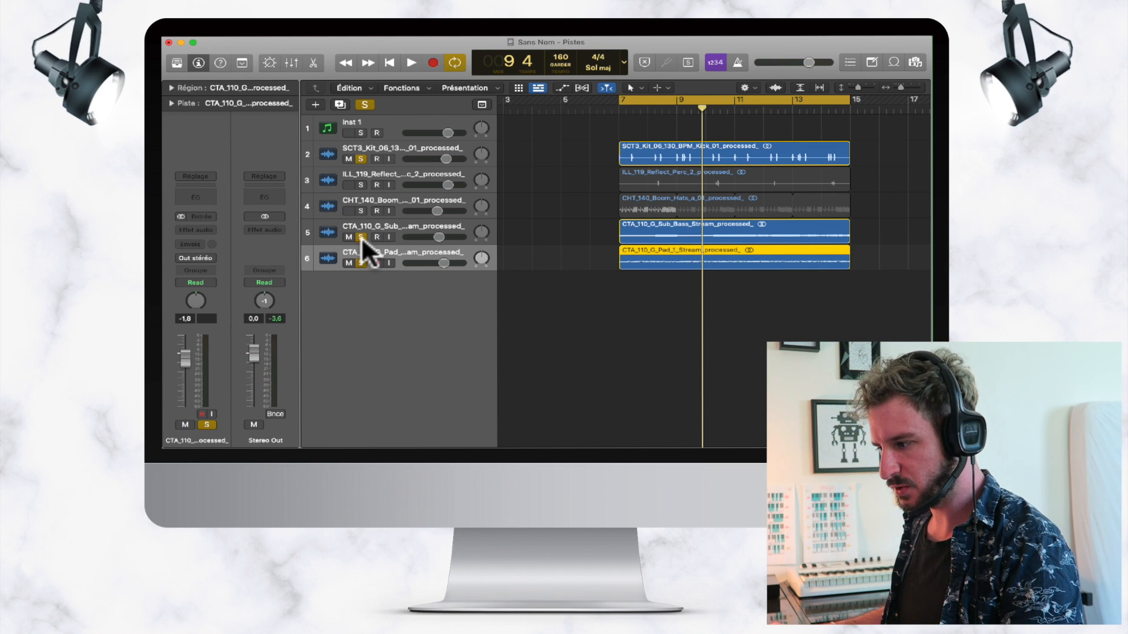
pyautogui.click(362, 237)
pyautogui.click(362, 183)
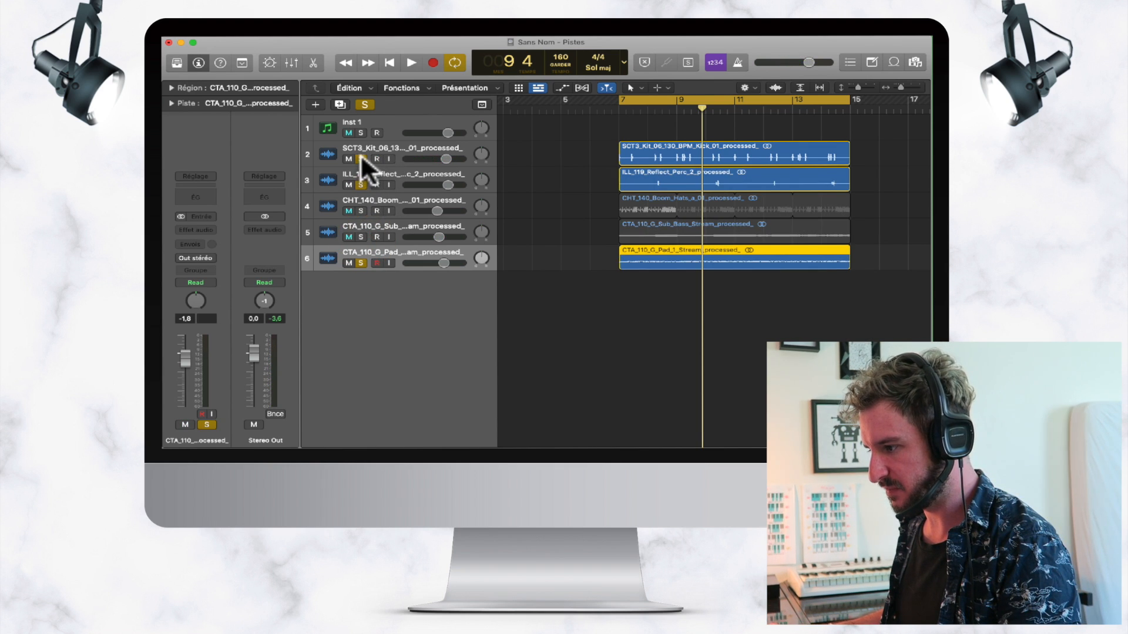
pyautogui.click(361, 158)
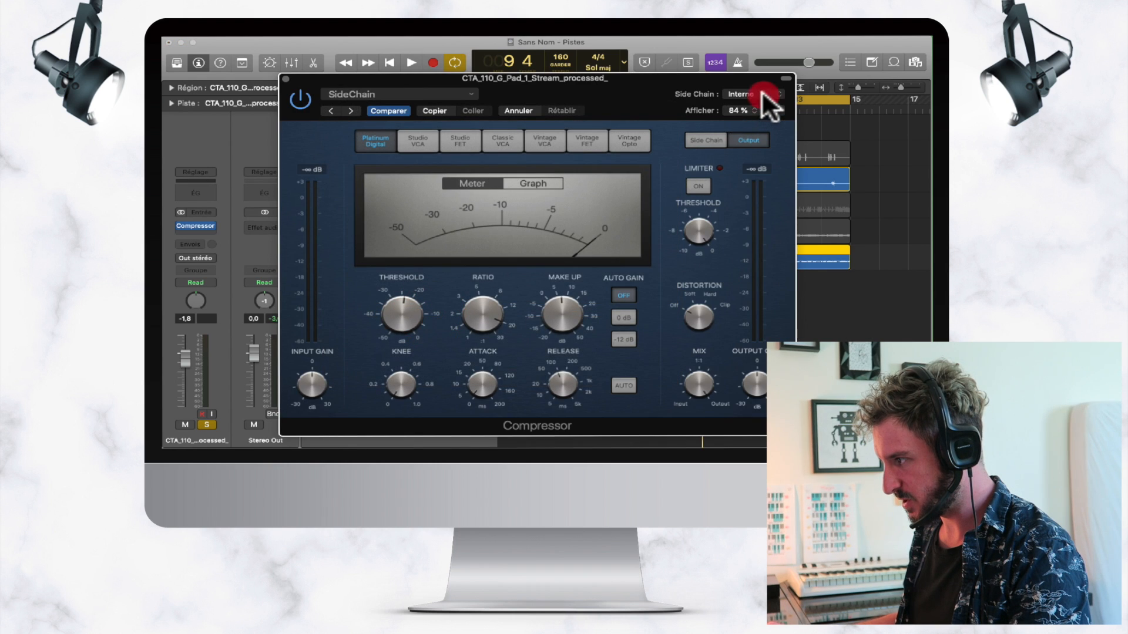
# Side-chain the pad track's SideChain-preset Compressor to Audio 2, the ILL_119_Reflect_Perc_2 track, set its threshold to -24 dB and show its graph.
pyautogui.click(763, 96)
pyautogui.moveTo(739, 110)
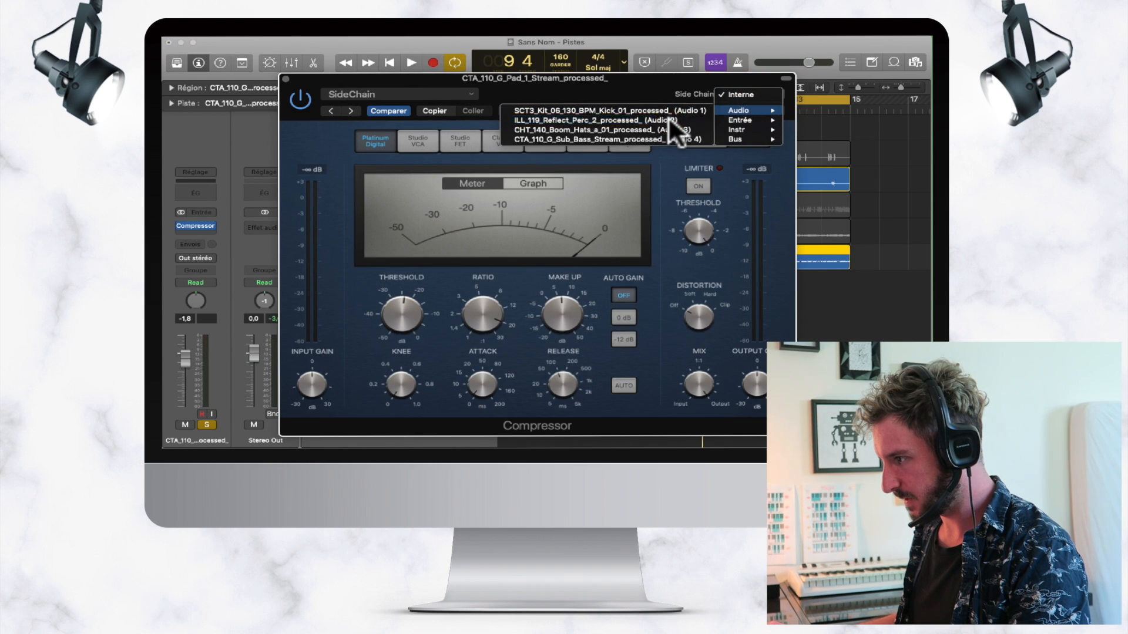
pyautogui.click(668, 117)
pyautogui.press('space')
pyautogui.moveTo(492, 80); pyautogui.dragTo(444, 73)
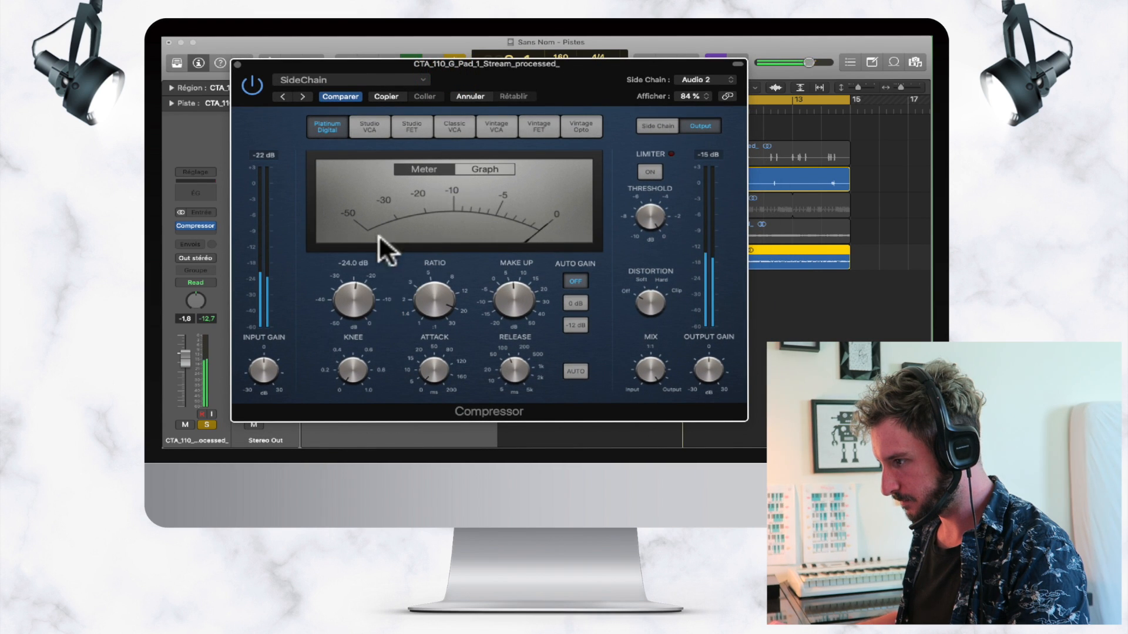
pyautogui.click(480, 168)
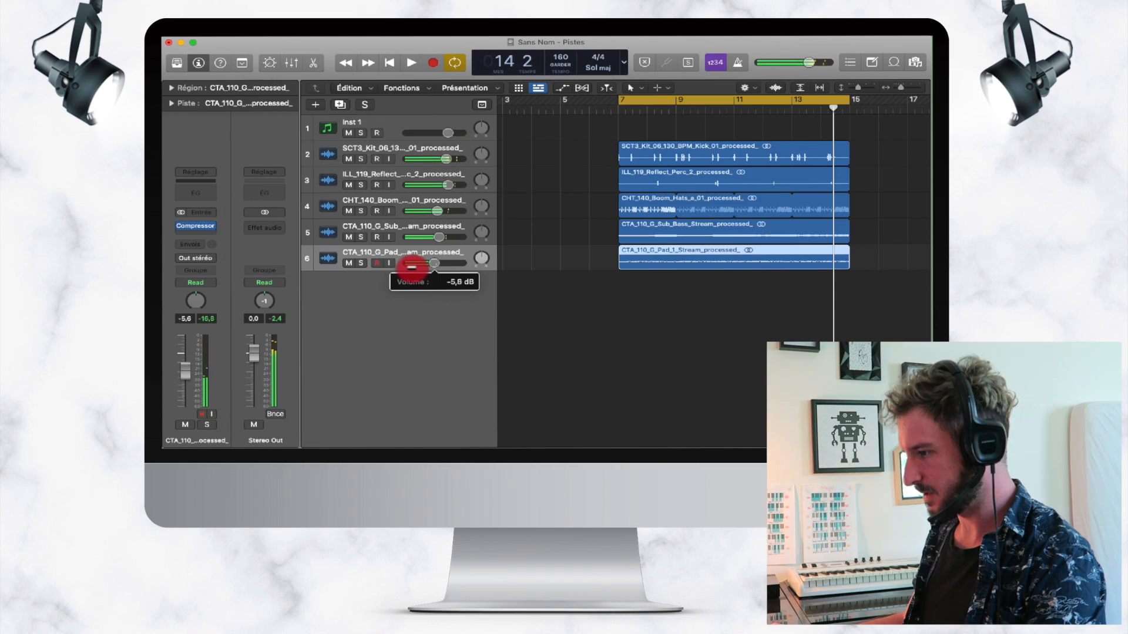
# Lower the pad track to -7.0 dB and play the cycle with all tracks unsoloed.
pyautogui.press('space')
pyautogui.click(549, 364)
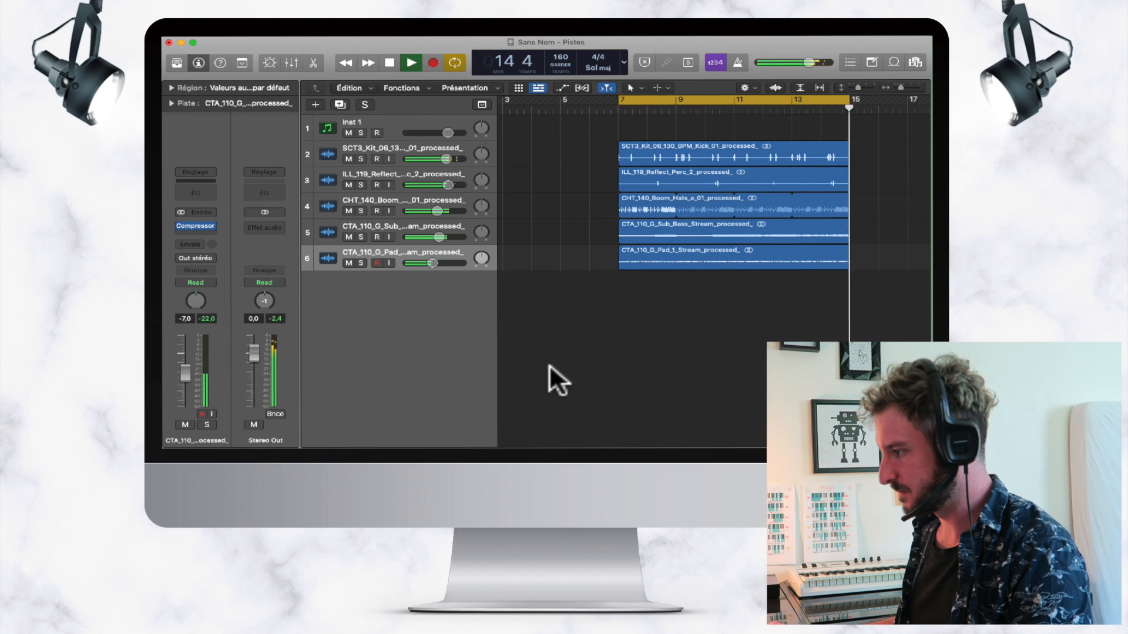
pyautogui.press('space')
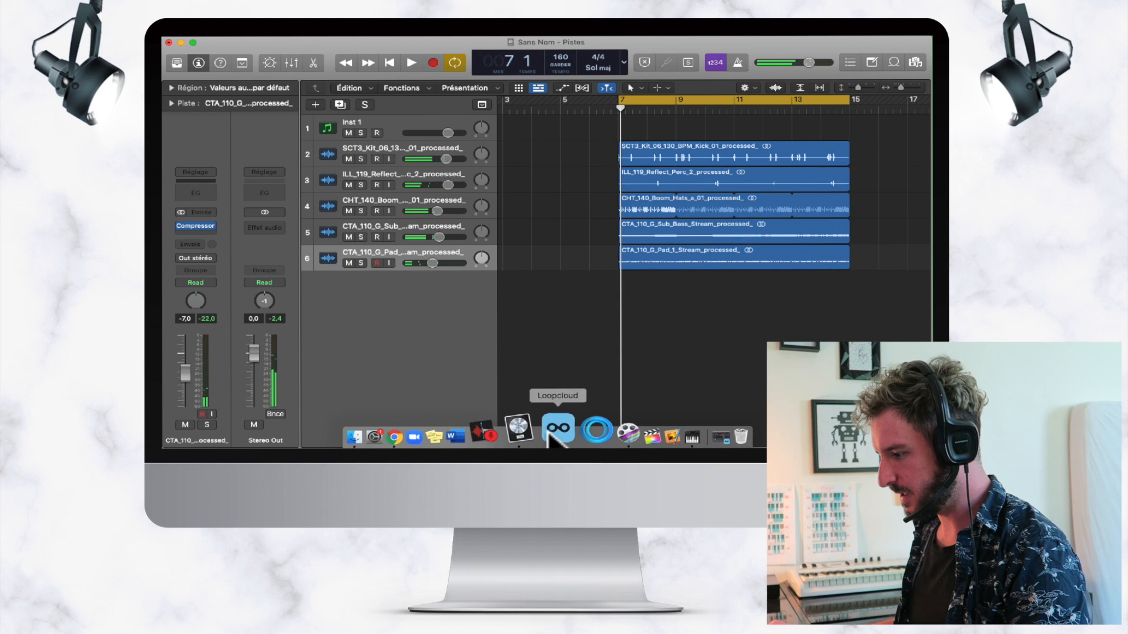
# Switch to Loopcloud and preview samples from the Trip hop results.
pyautogui.click(558, 430)
pyautogui.scroll(1, 329, 257)
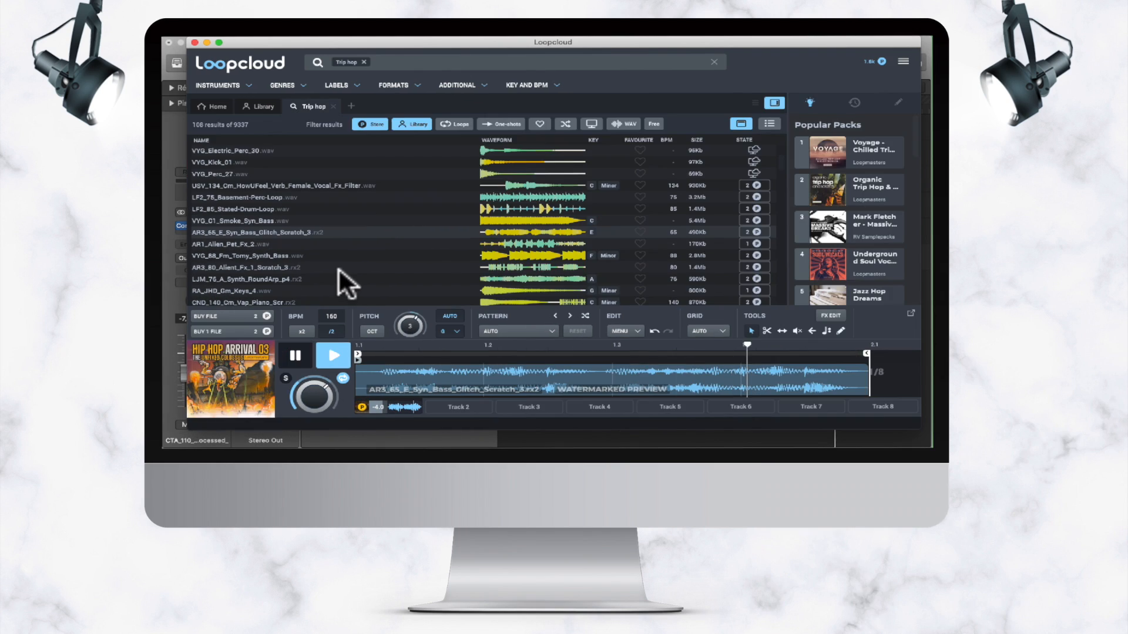
pyautogui.click(340, 266)
pyautogui.scroll(-3, 340, 263)
pyautogui.click(340, 263)
pyautogui.scroll(-2, 340, 264)
pyautogui.scroll(-1, 340, 264)
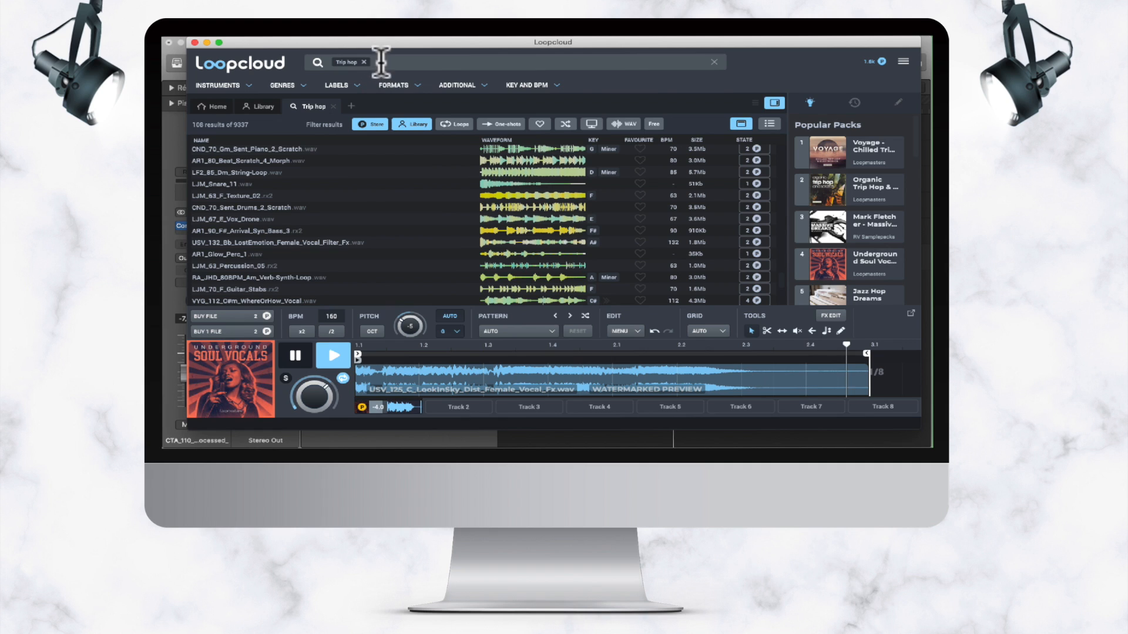
# Replace the Trip hop search with "vocals" and preview several of the vocal samples.
pyautogui.click(364, 62)
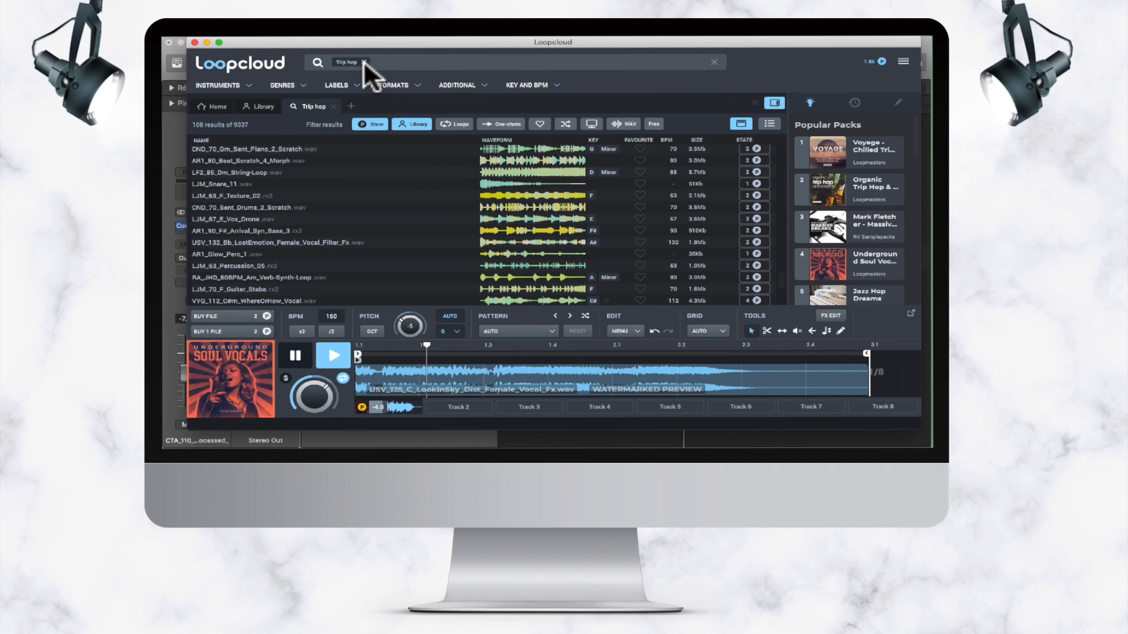
pyautogui.write('vocals')
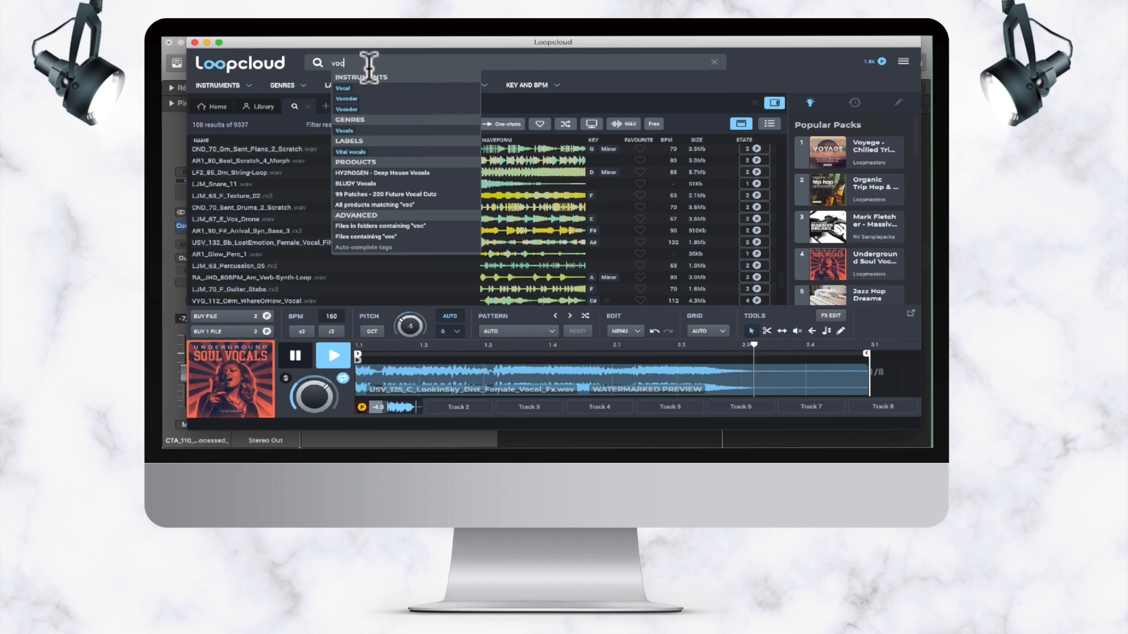
pyautogui.press('Return')
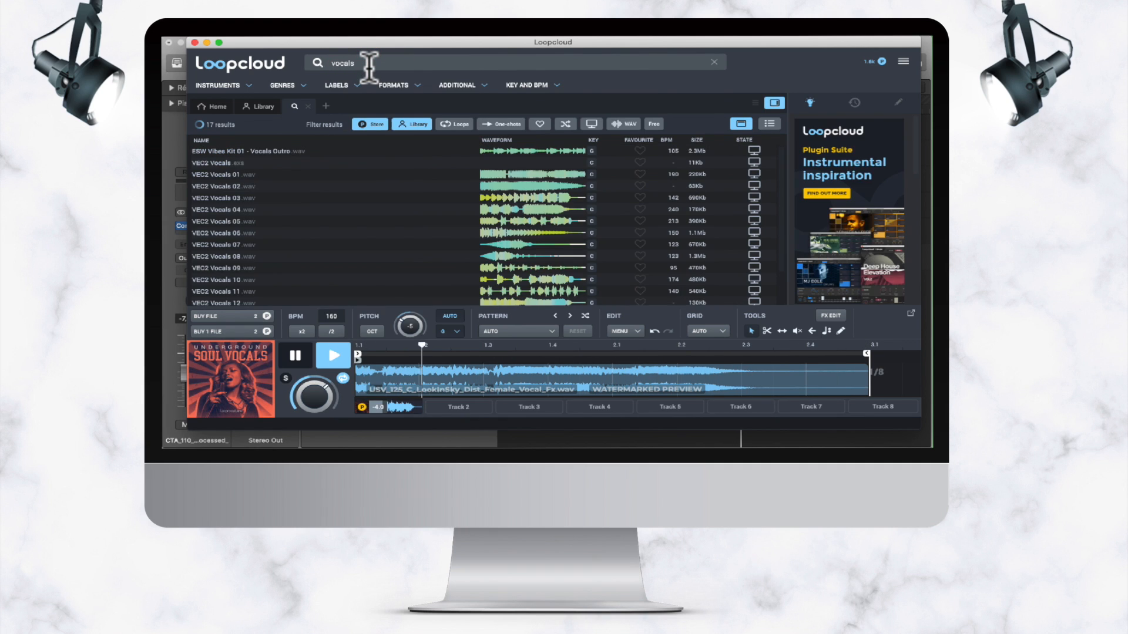
pyautogui.click(288, 197)
pyautogui.scroll(-3, 291, 237)
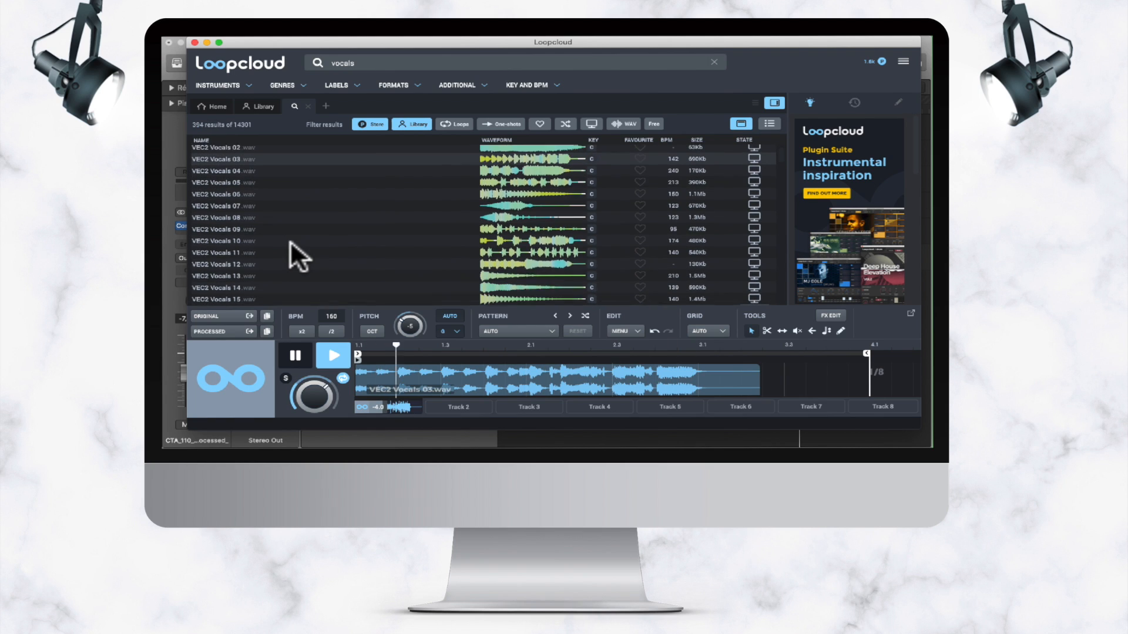
pyautogui.click(288, 246)
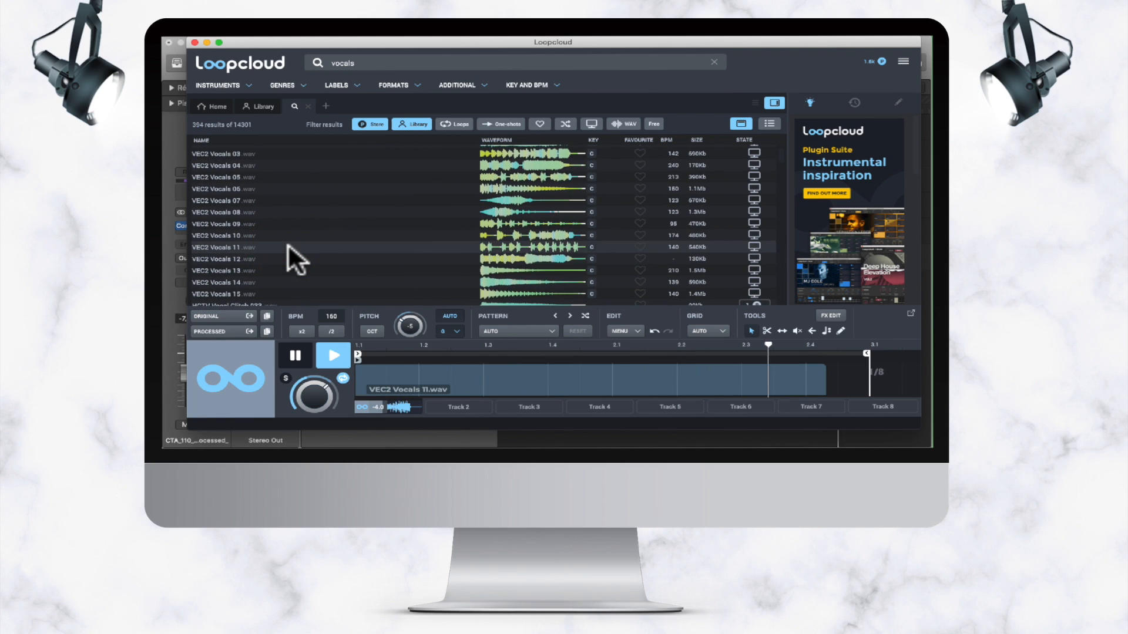
pyautogui.scroll(-10, 288, 244)
pyautogui.click(312, 269)
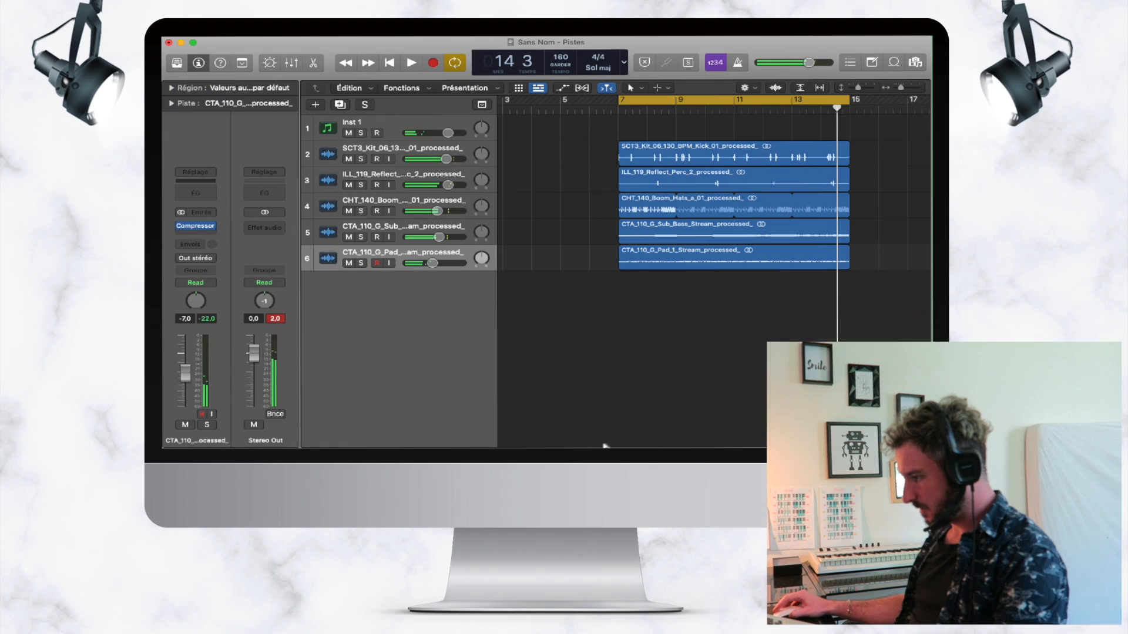
# Switch back to Loopcloud, narrow its window and position it so the Logic arrangement stays visible beside it.
pyautogui.moveTo(594, 446)
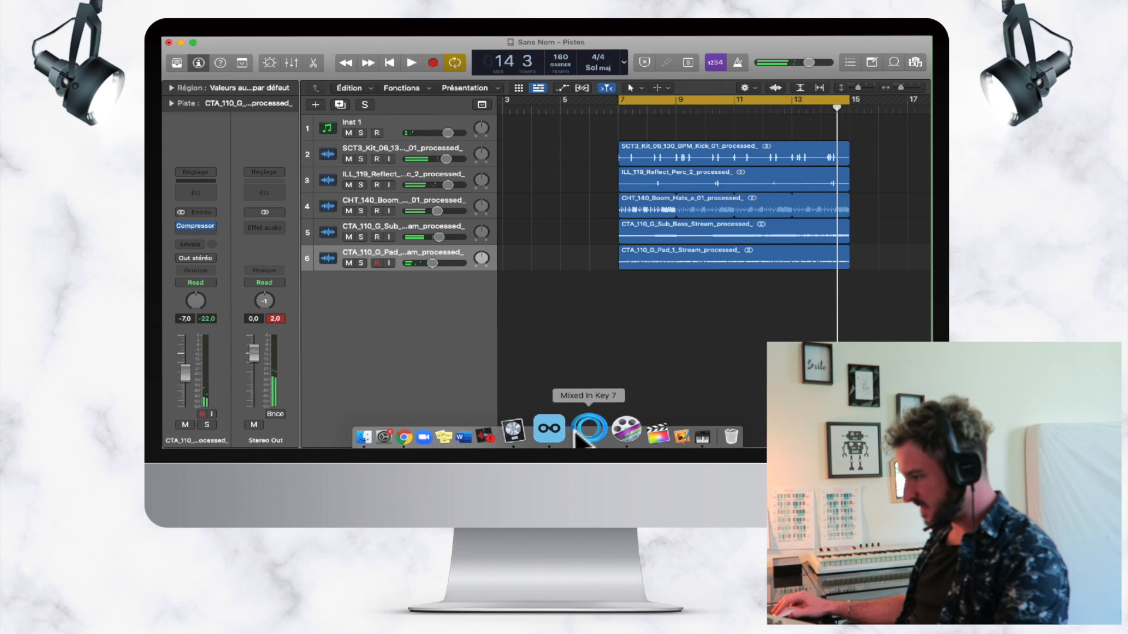
pyautogui.click(537, 432)
pyautogui.moveTo(702, 46); pyautogui.dragTo(577, 46)
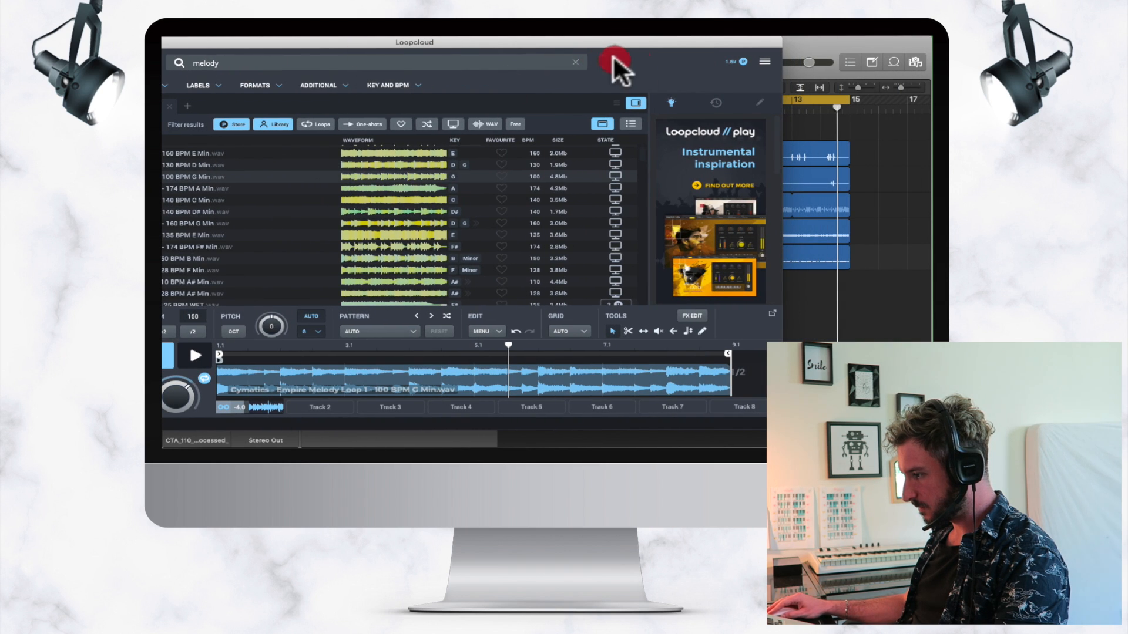
pyautogui.moveTo(781, 418); pyautogui.dragTo(497, 411)
pyautogui.moveTo(400, 47); pyautogui.dragTo(536, 39)
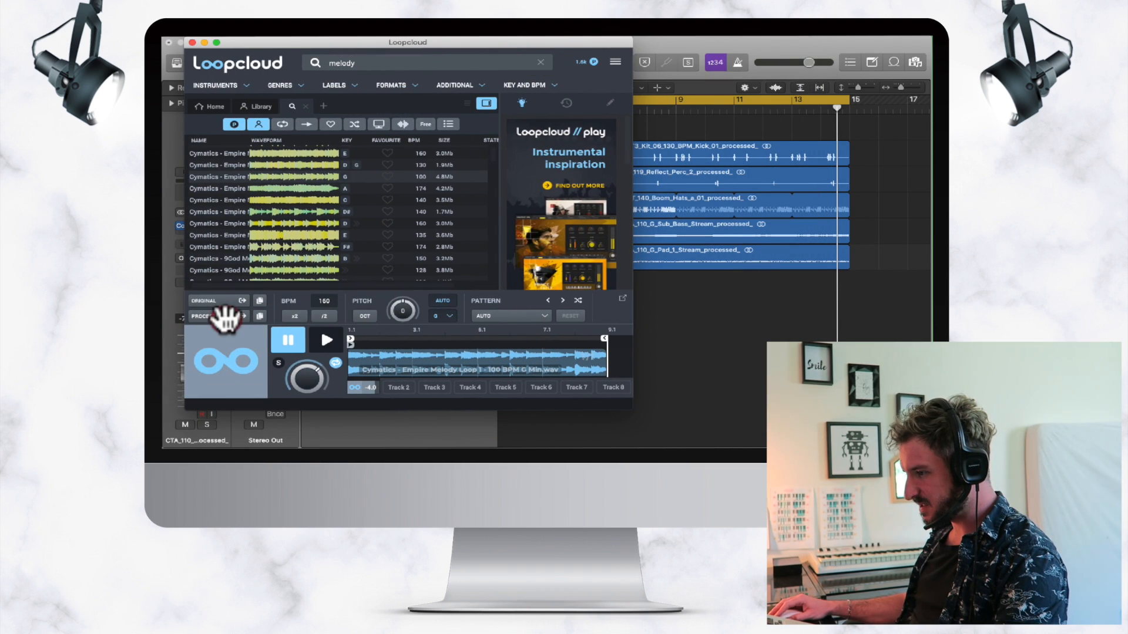
# Place the processed Cymatics - Empire Melody Loop 1 - 100 BPM G Min on a new track at bar 7 and dismiss the backup notification.
pyautogui.moveTo(225, 317); pyautogui.dragTo(643, 308)
pyautogui.moveTo(770, 287)
pyautogui.mouseDown()
pyautogui.moveTo(728, 287)
pyautogui.moveTo(750, 286)
pyautogui.mouseUp()
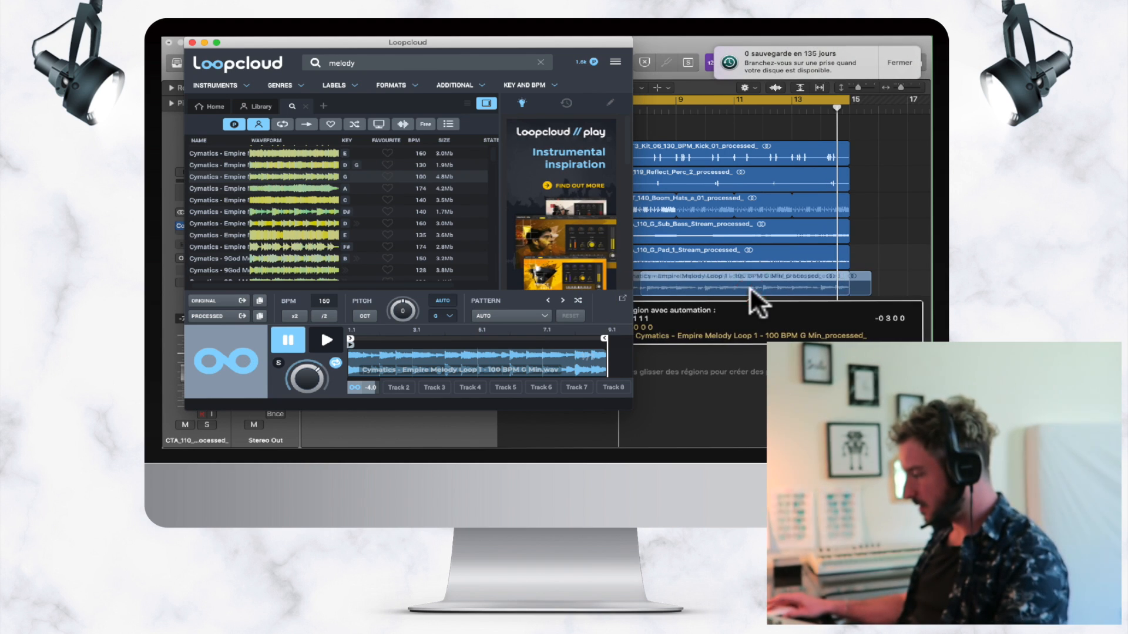
pyautogui.click(898, 63)
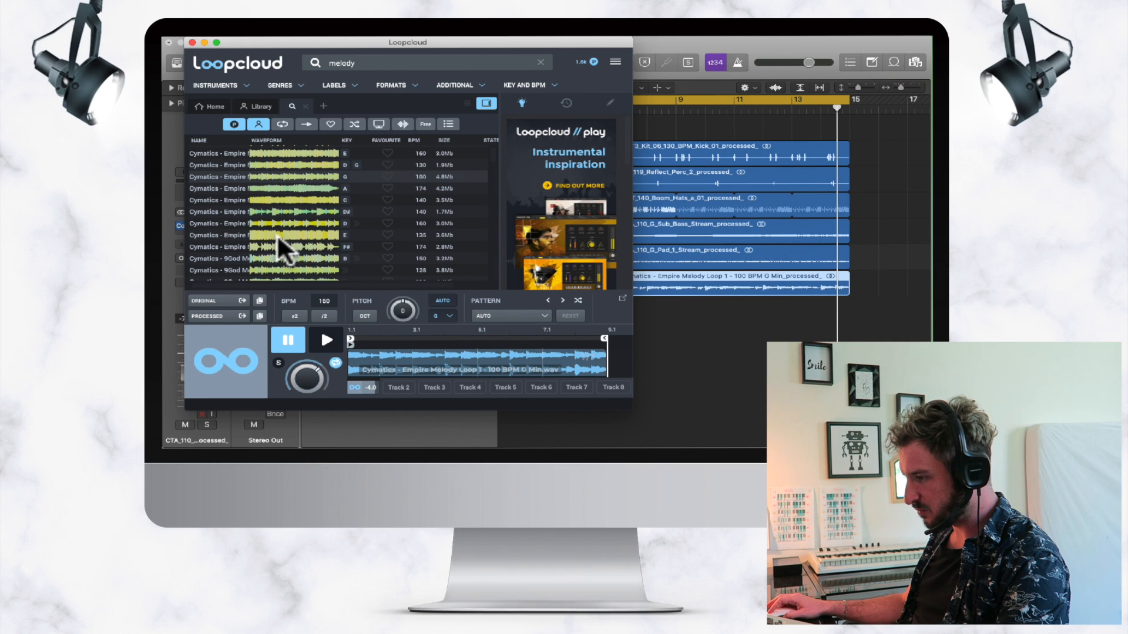
# Select the Cymatics 9God melody loop at 150 BPM, move the Loopcloud window off the track headers and mute the Empire Melody Loop 1 track.
pyautogui.click(223, 254)
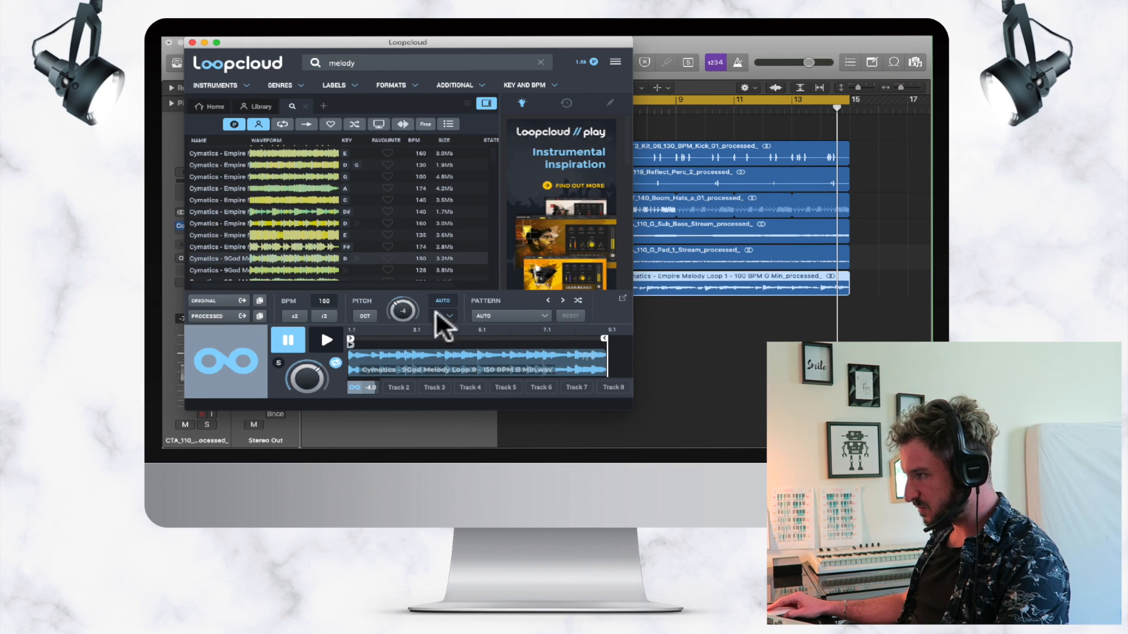
pyautogui.moveTo(386, 50); pyautogui.dragTo(732, 118)
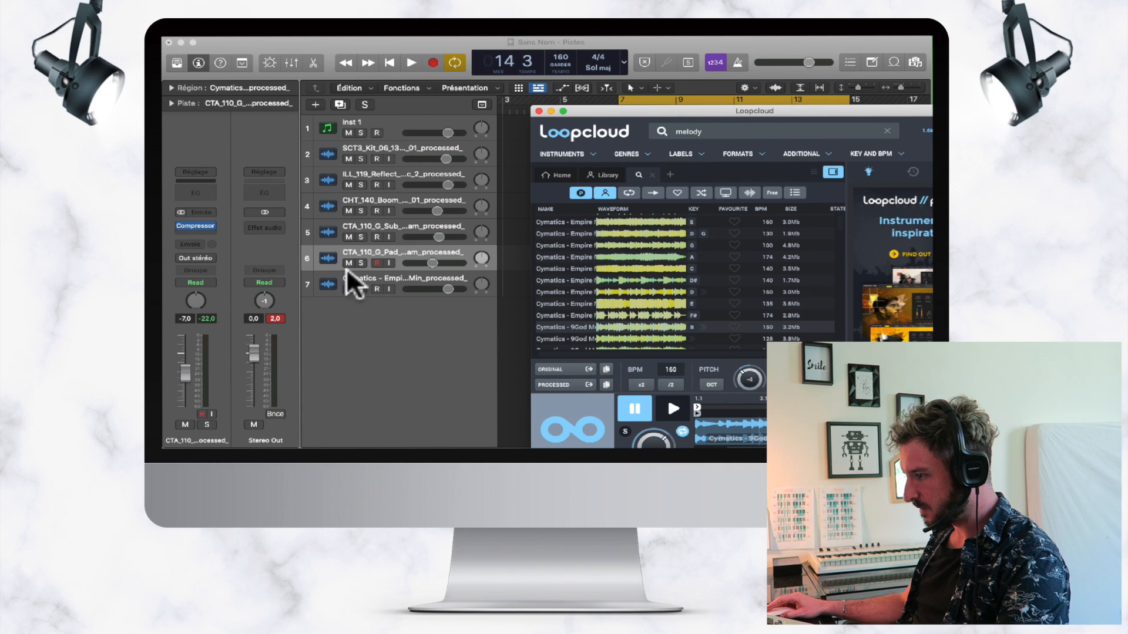
pyautogui.click(348, 288)
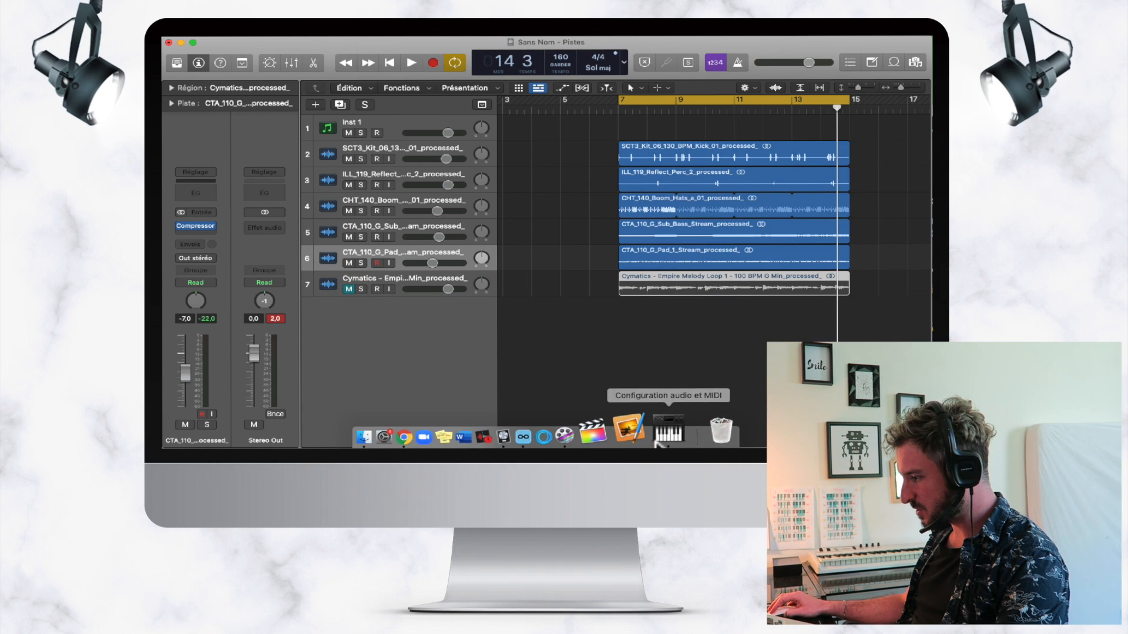
pyautogui.click(562, 431)
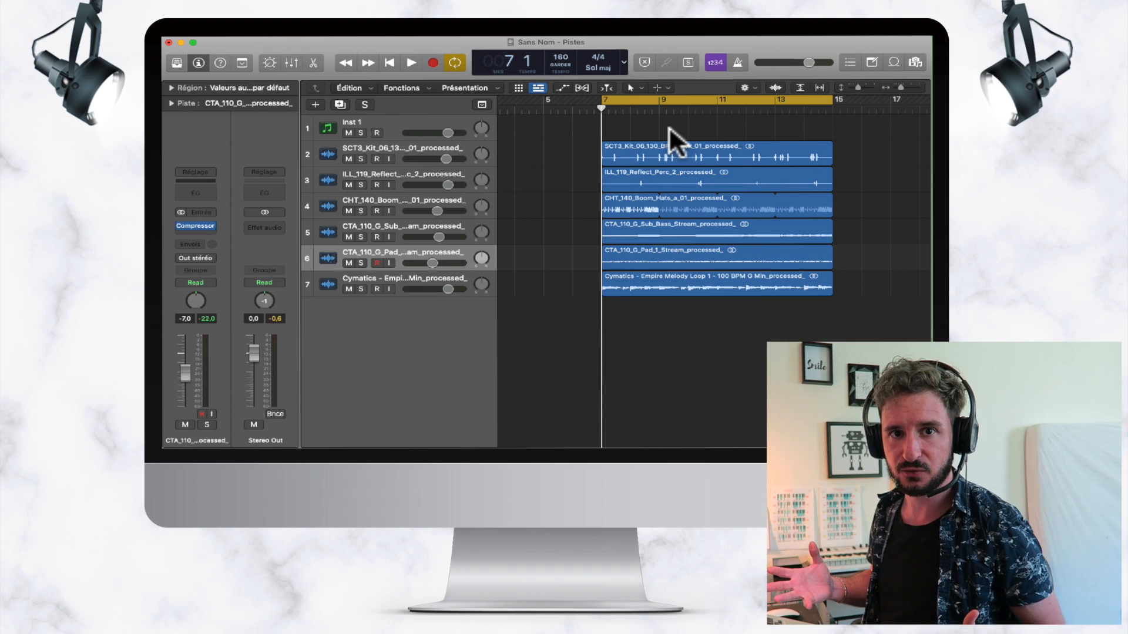
# Play the cycled section from bar 7 to hear all the tracks together, and stop playback.
pyautogui.press('space')
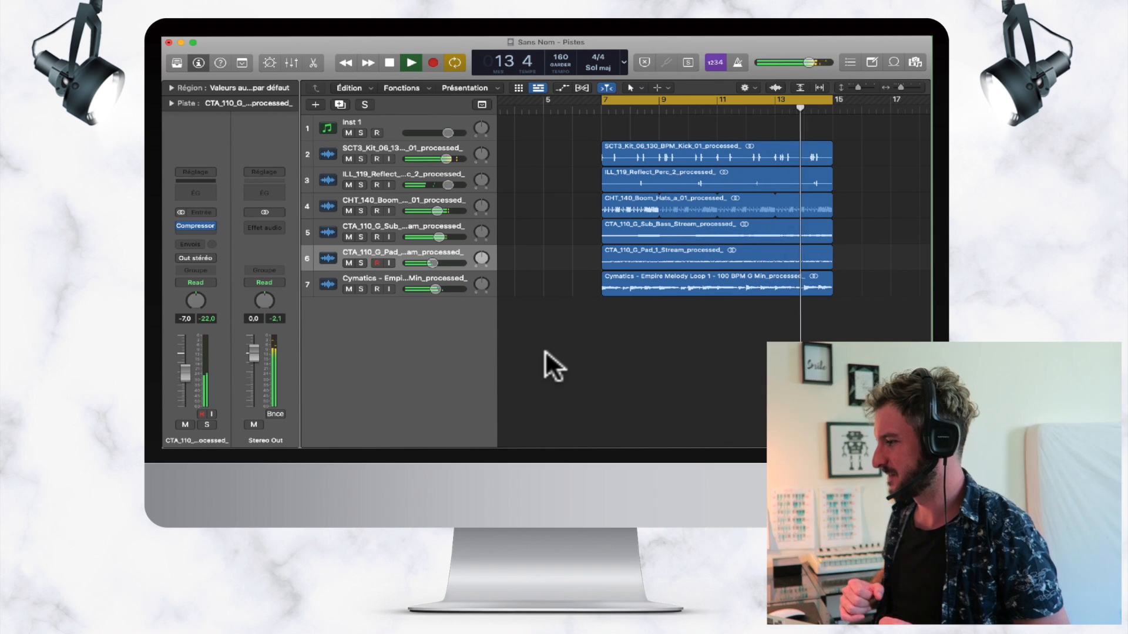
pyautogui.press('space')
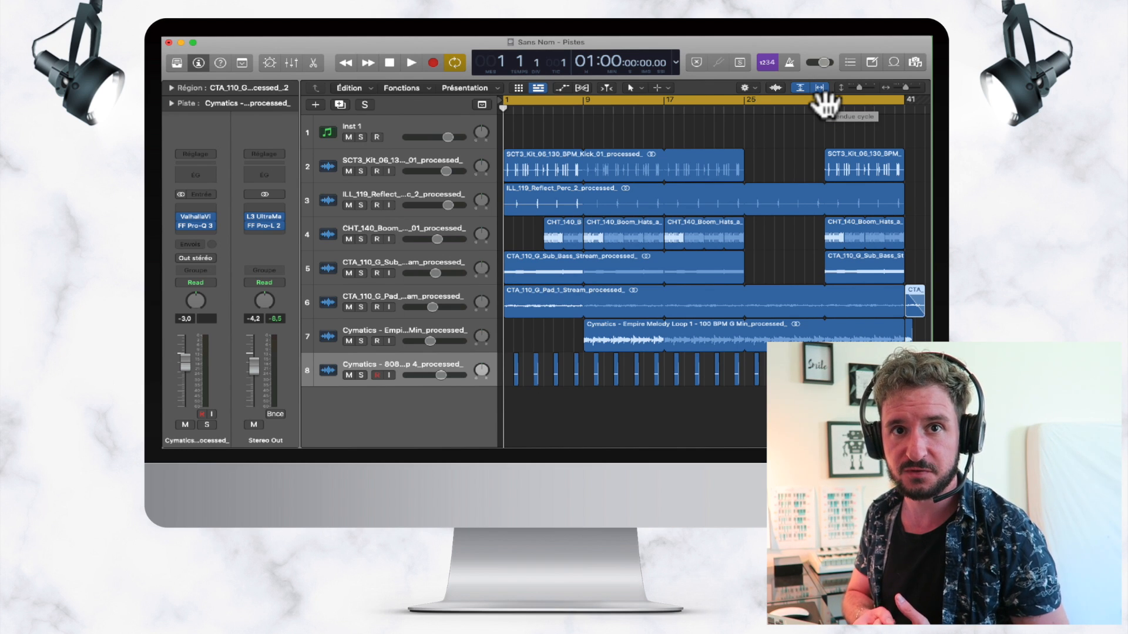
# Play the full arrangement from bar 1 and lower the volume of the CTA_110_G_Sub_Bass_Stream track.
pyautogui.press('space')
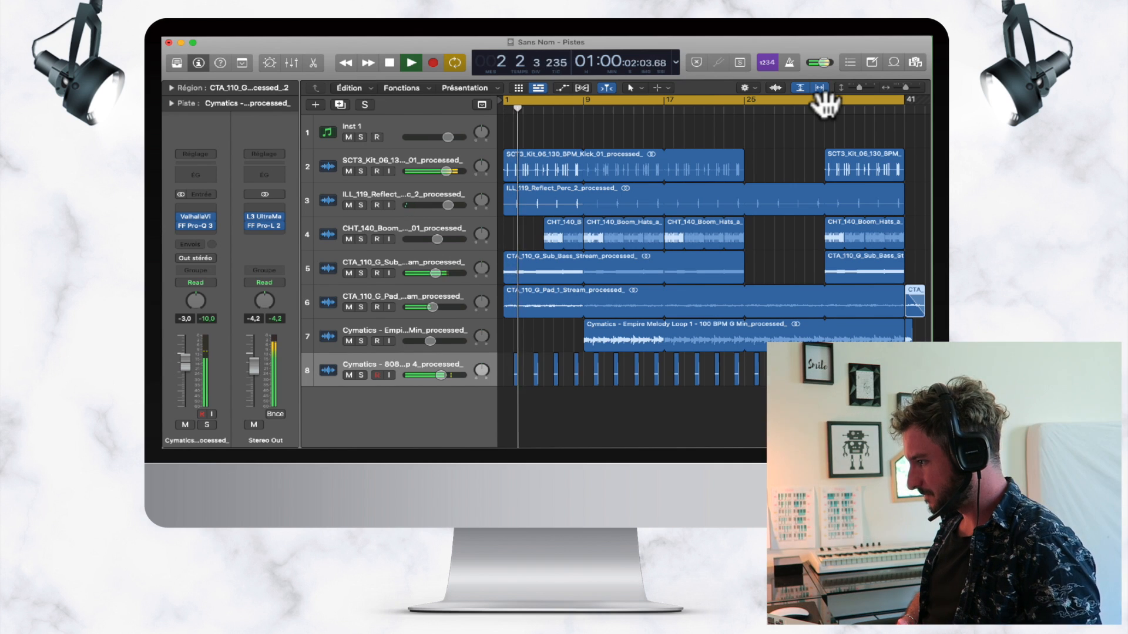
pyautogui.moveTo(435, 273); pyautogui.dragTo(417, 273)
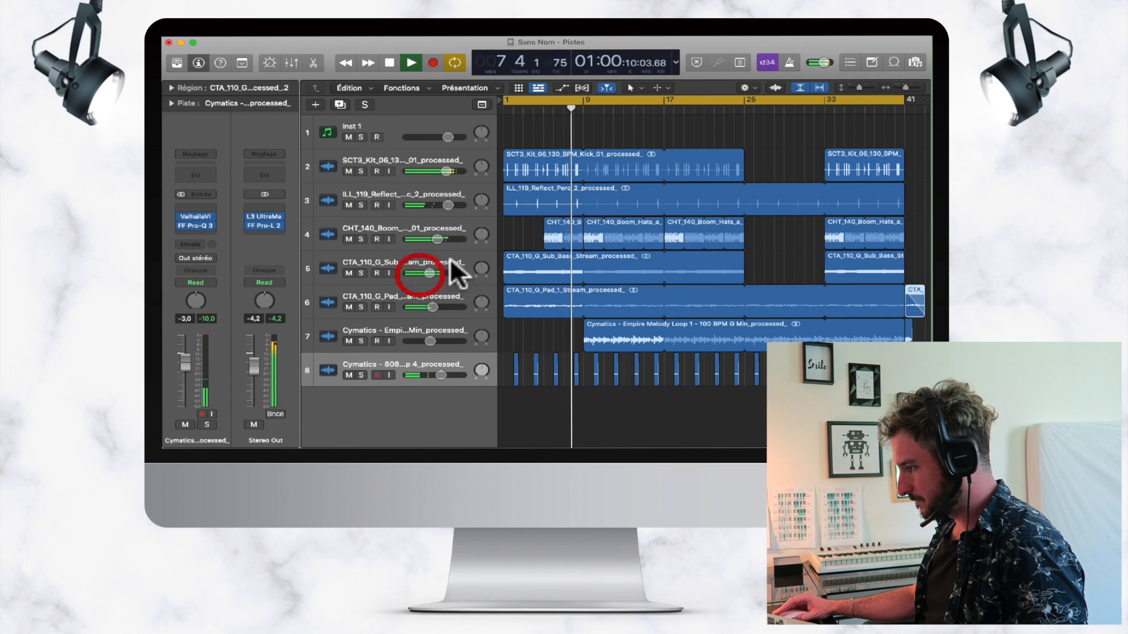
pyautogui.moveTo(430, 273); pyautogui.dragTo(428, 273)
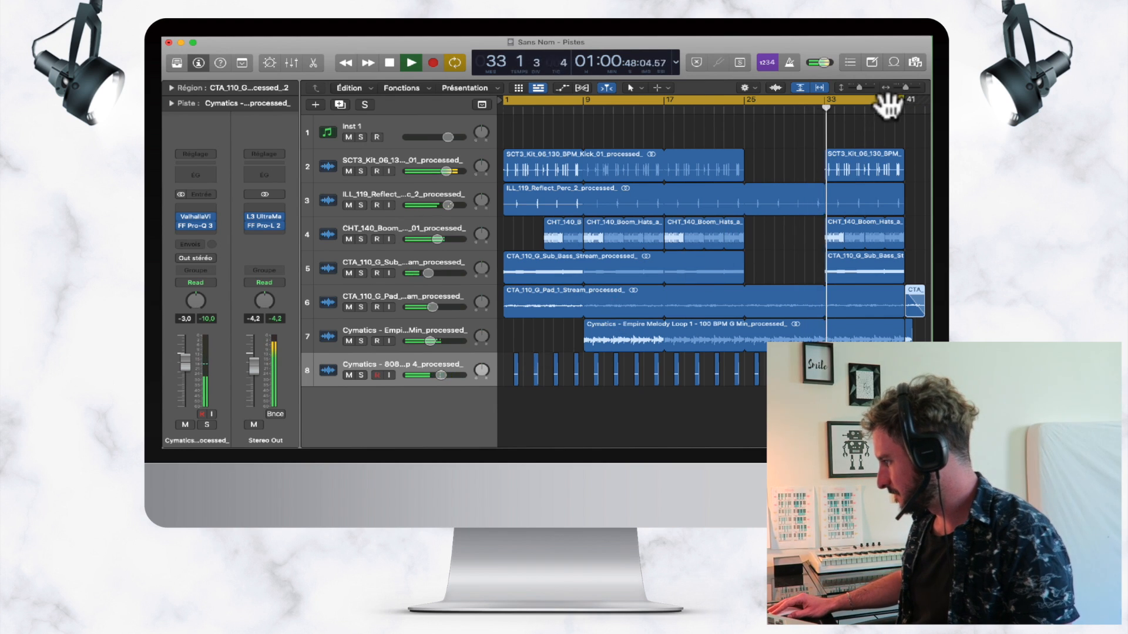
# Extend the cycle range past bar 41 to include the pad's final faded region, and stop playback once the ending has played.
pyautogui.moveTo(896, 106); pyautogui.dragTo(925, 108)
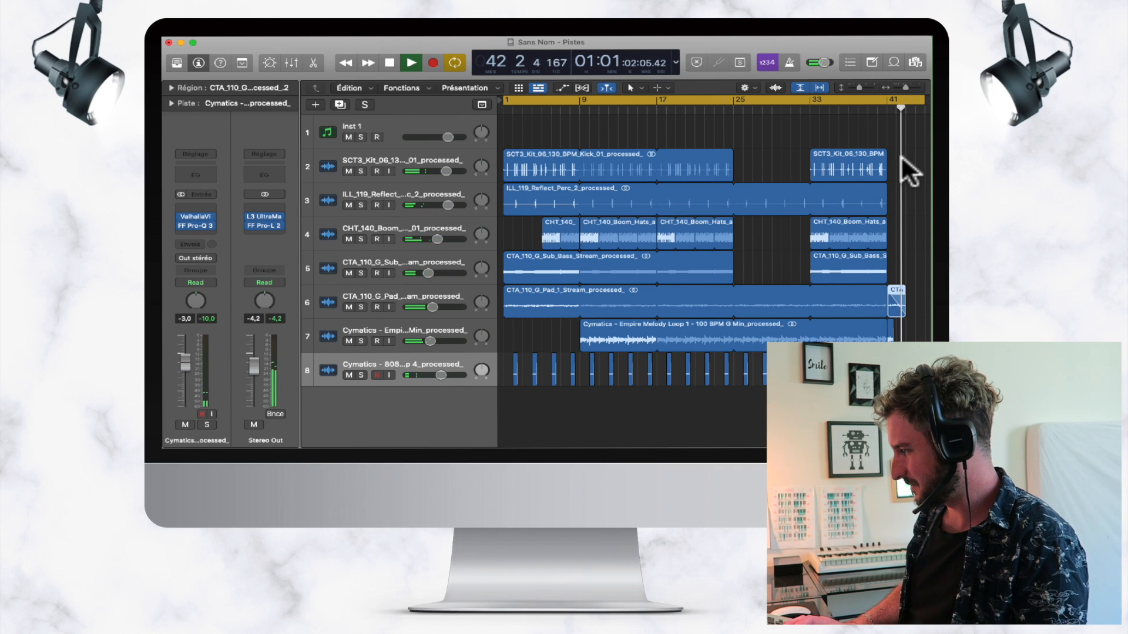
pyautogui.press('space')
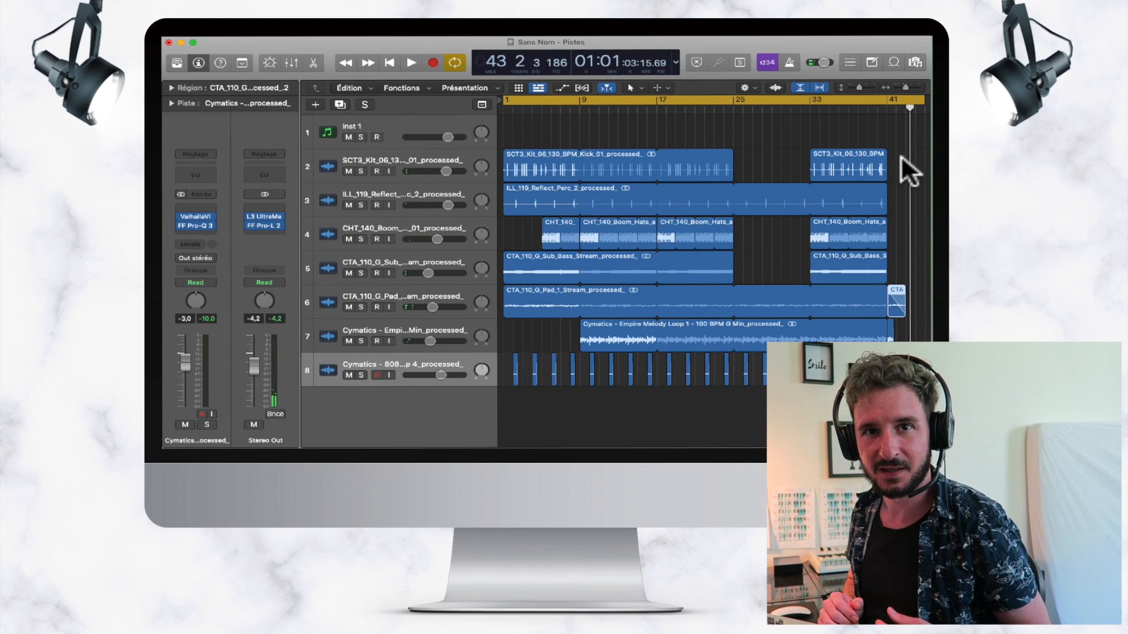